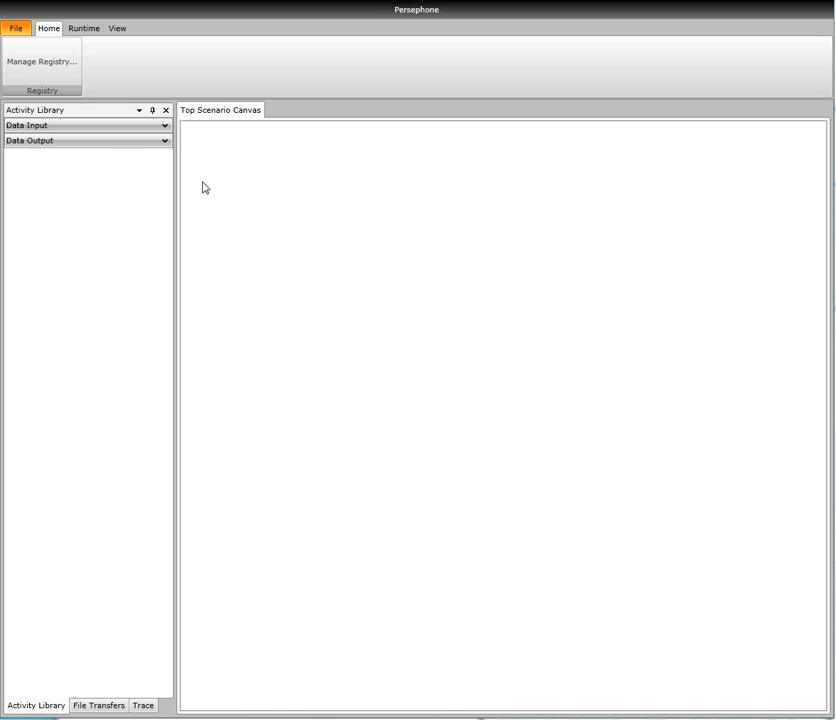
# Examine the data input and output activities, the file transfer and trace panes, and the available registry, runtime and view commands.
pyautogui.click(73, 142)
pyautogui.click(79, 127)
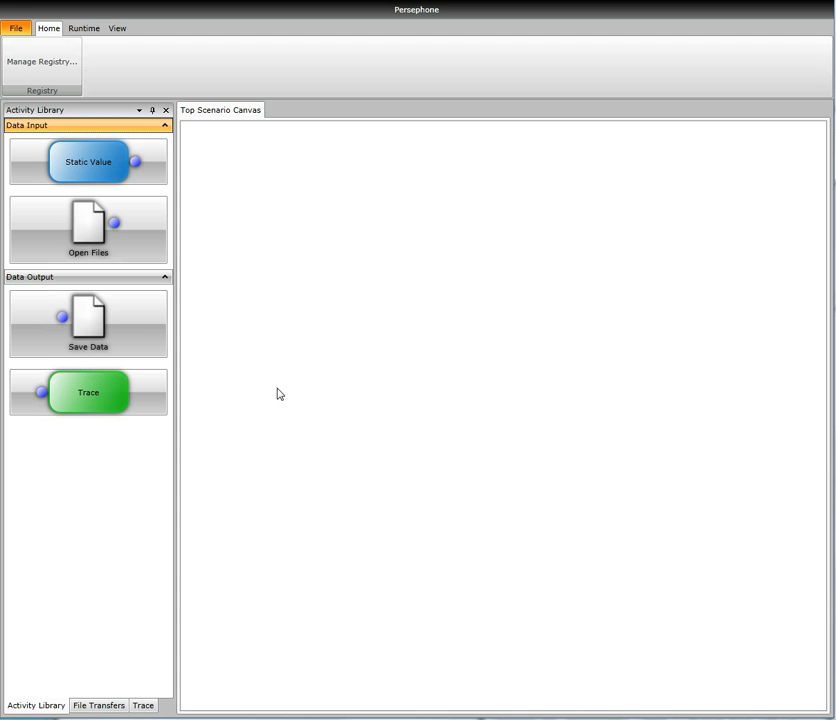
pyautogui.click(100, 708)
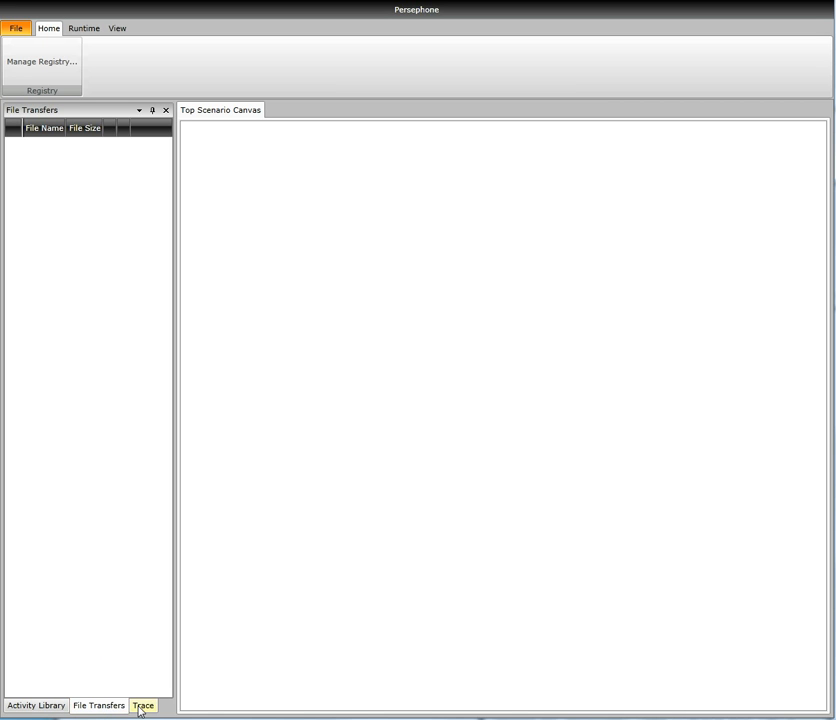
pyautogui.click(140, 707)
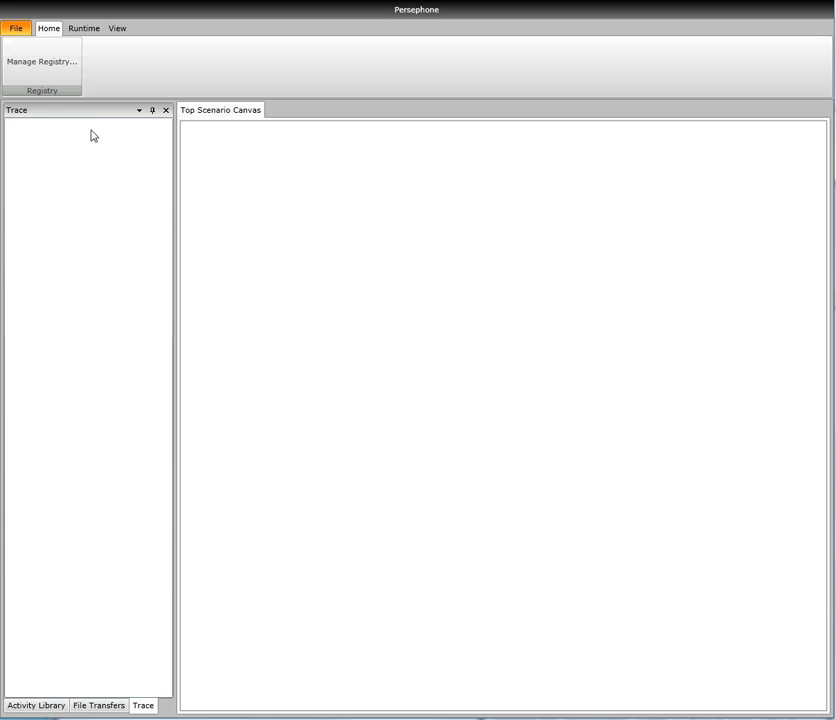
pyautogui.click(44, 706)
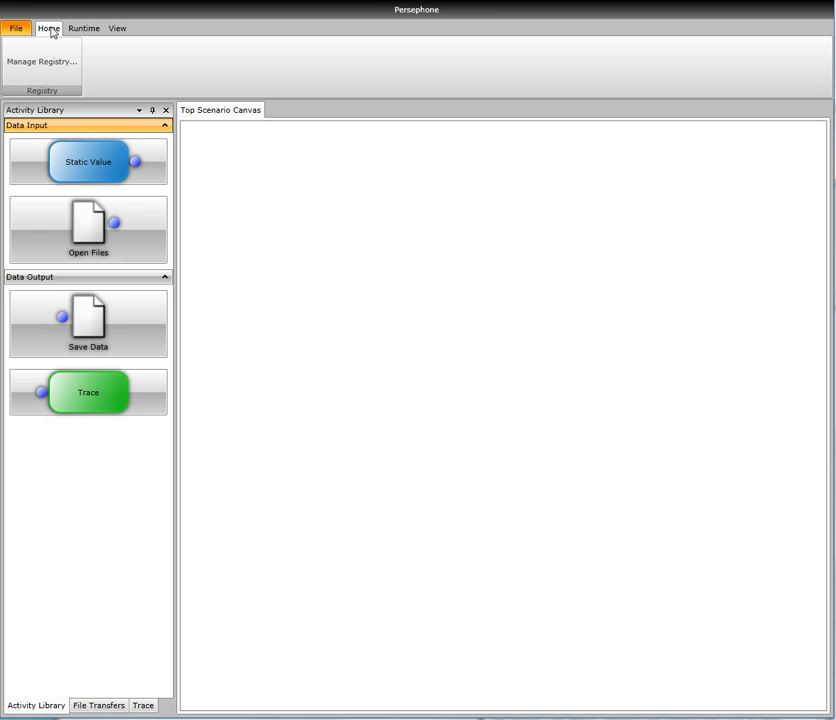
pyautogui.click(83, 29)
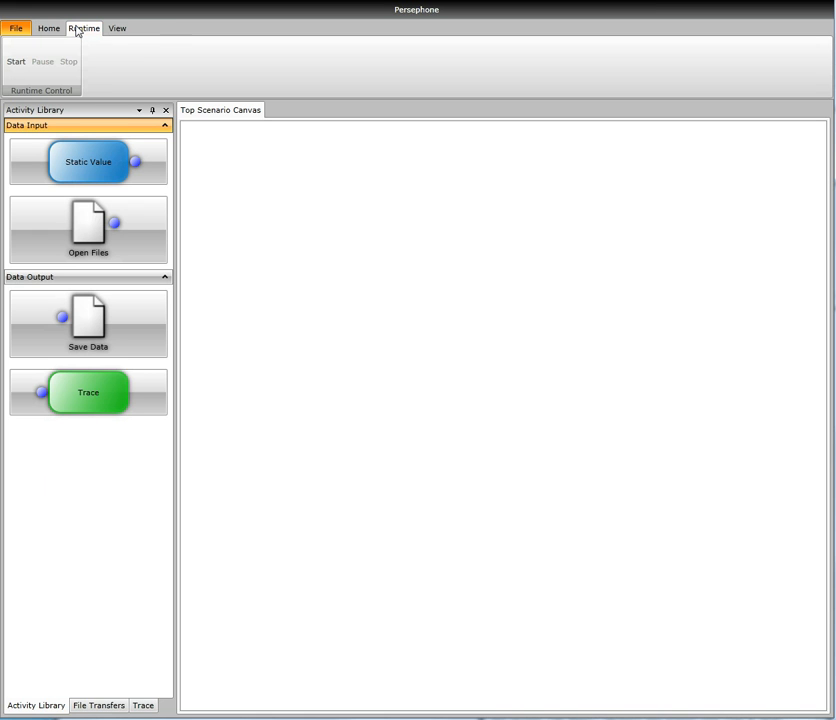
pyautogui.click(125, 33)
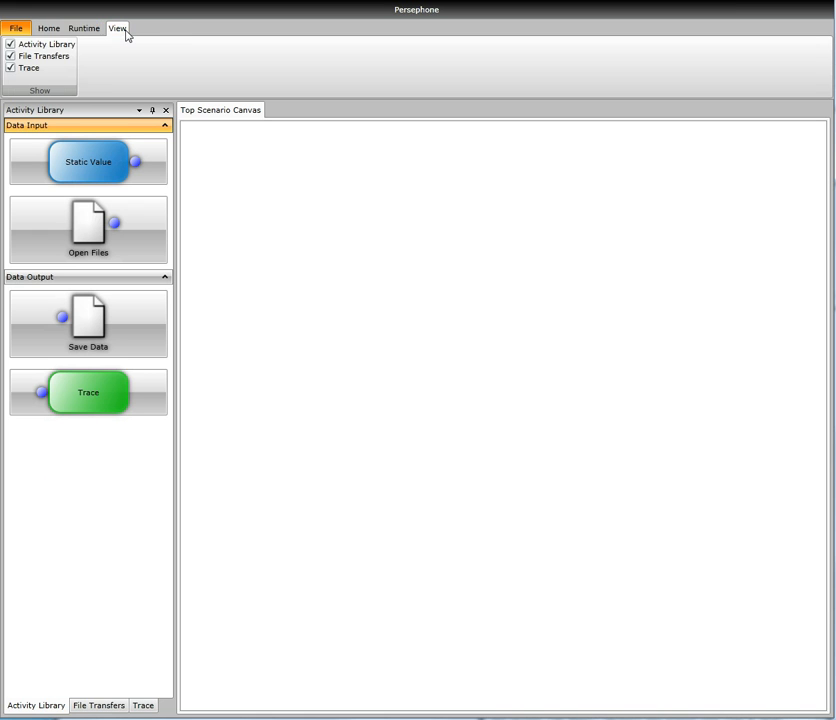
pyautogui.click(52, 32)
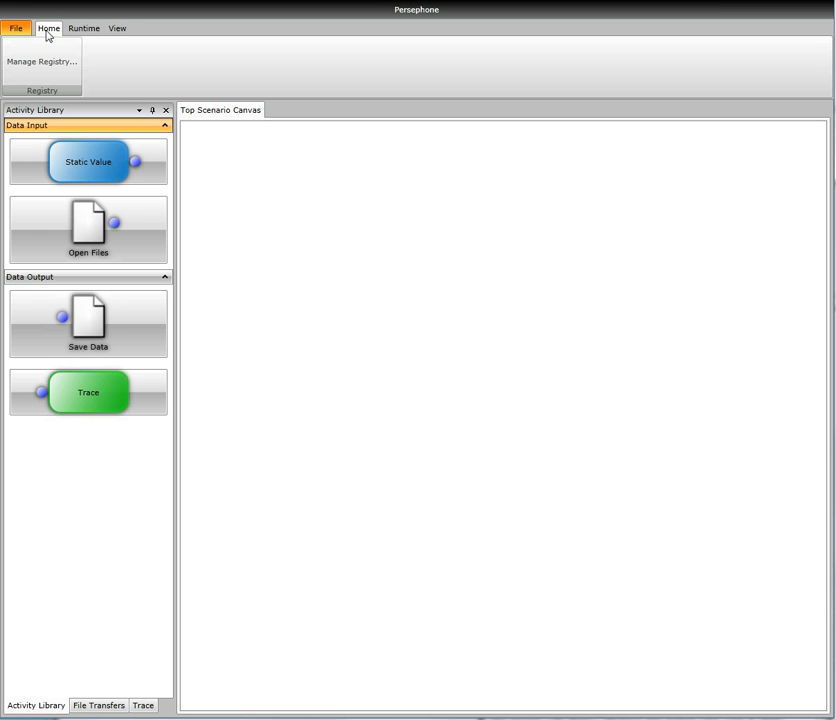
pyautogui.click(85, 29)
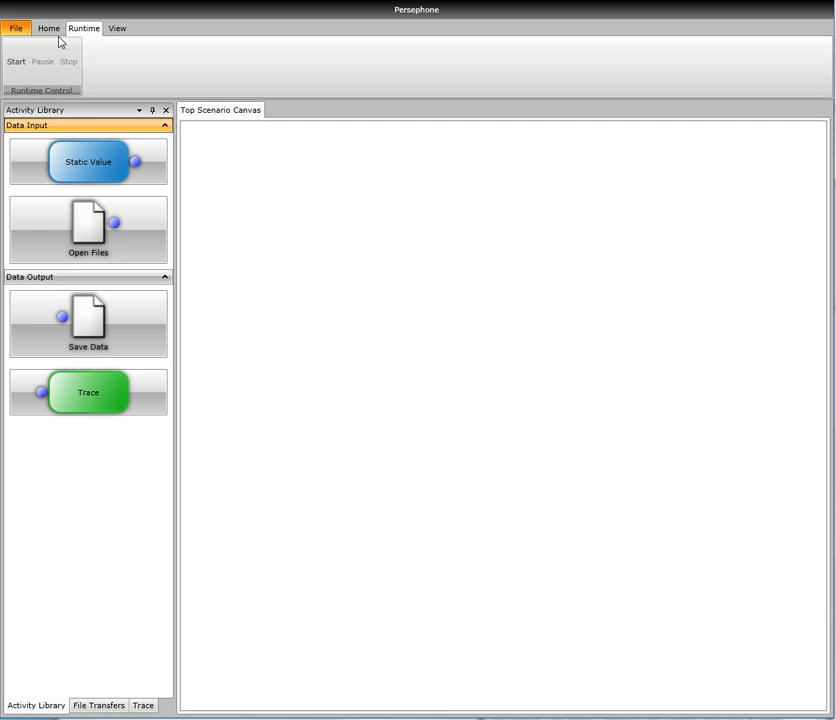
pyautogui.click(57, 32)
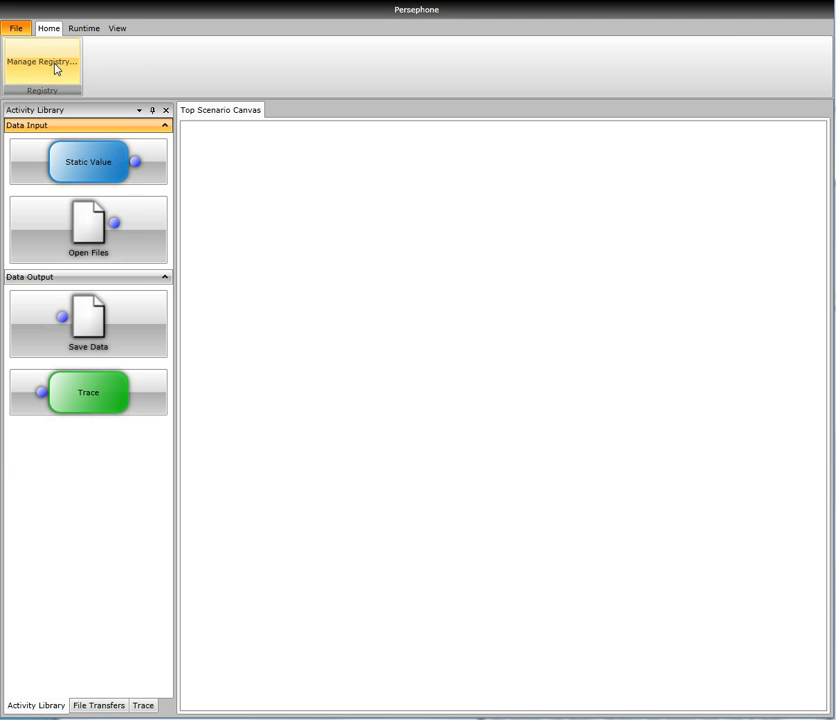
# Open the Registry Editor and review its registered activities, converters, libraries and translators.
pyautogui.click(55, 67)
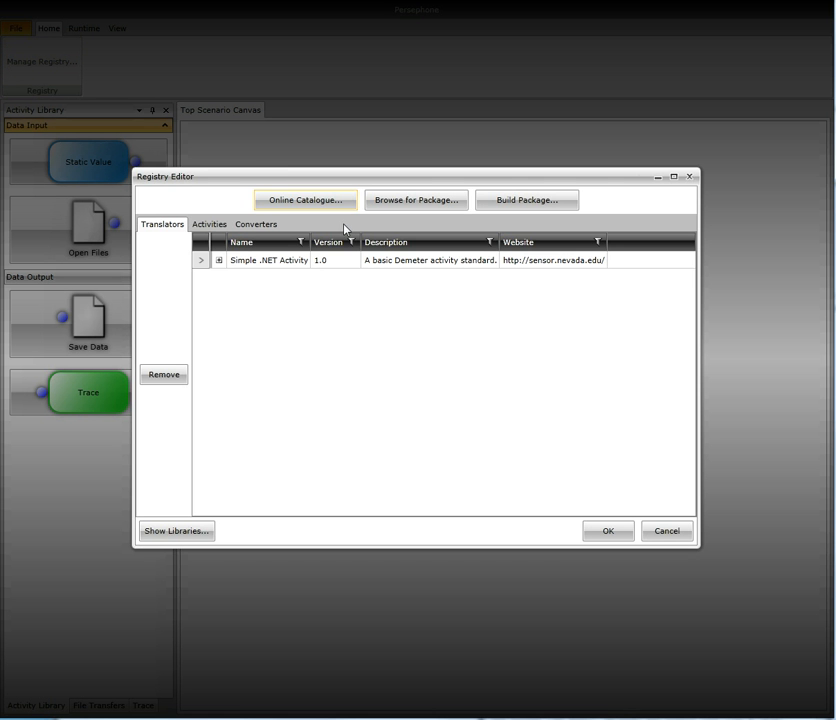
pyautogui.click(209, 225)
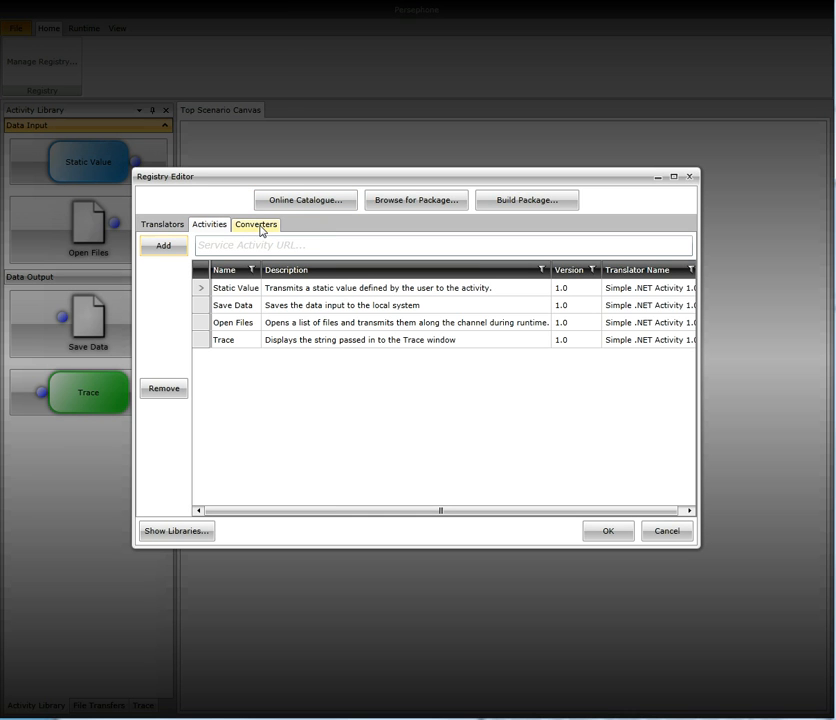
pyautogui.click(257, 225)
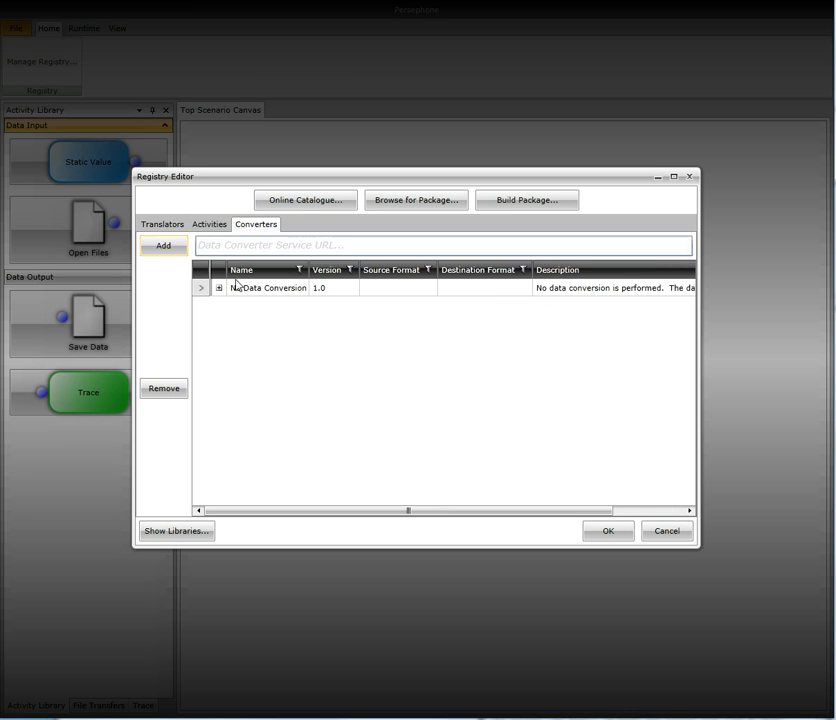
pyautogui.click(190, 536)
pyautogui.click(575, 232)
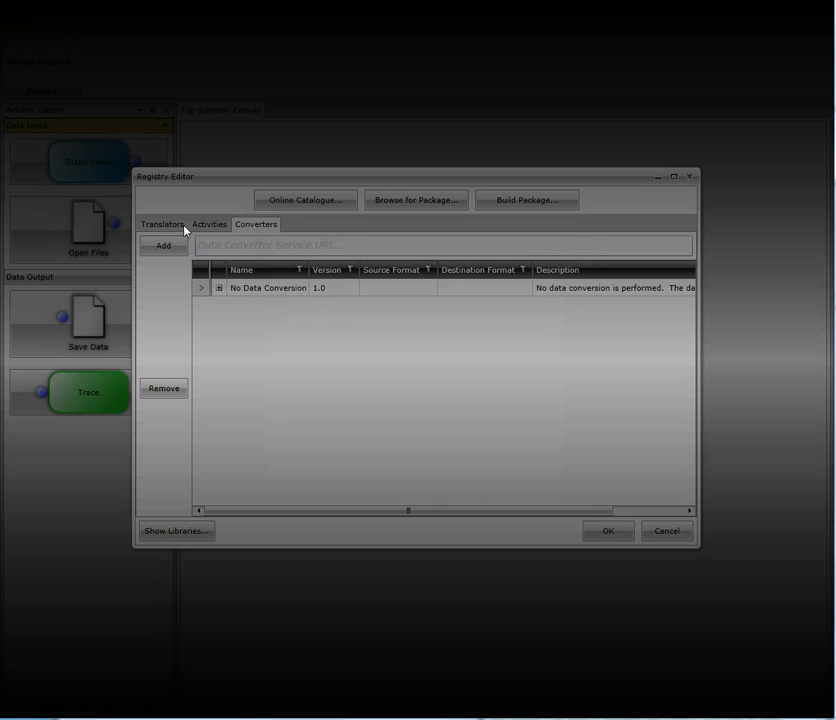
pyautogui.click(161, 225)
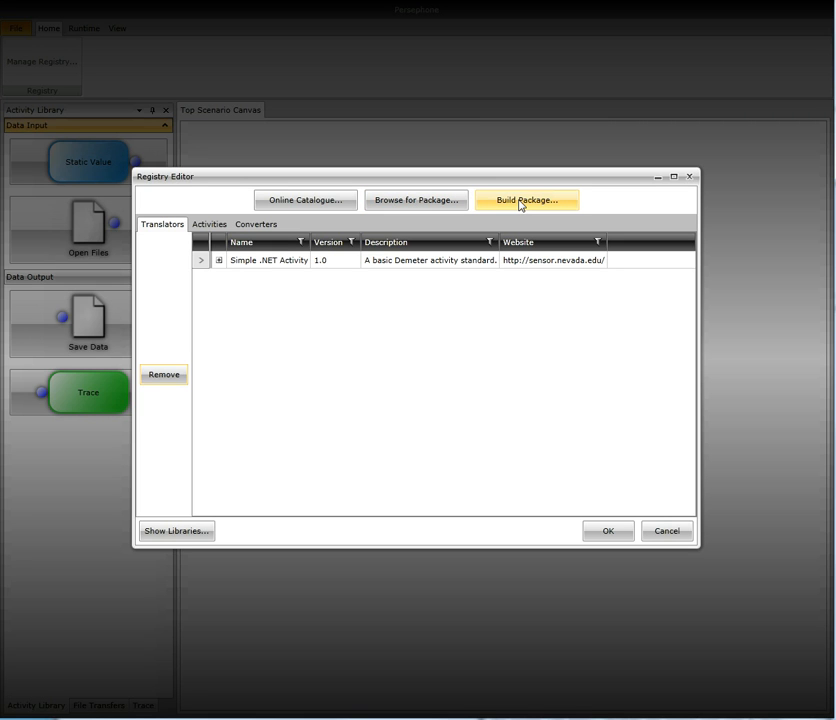
# Add the Clip Raster Layer activity from the online catalogue to the registry and accept the registry changes.
pyautogui.click(288, 201)
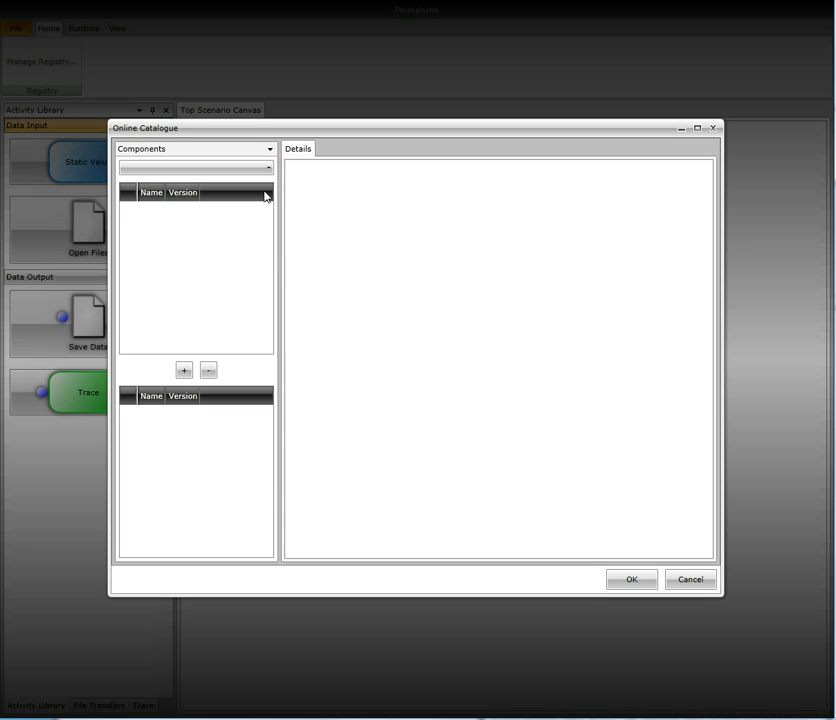
pyautogui.click(181, 172)
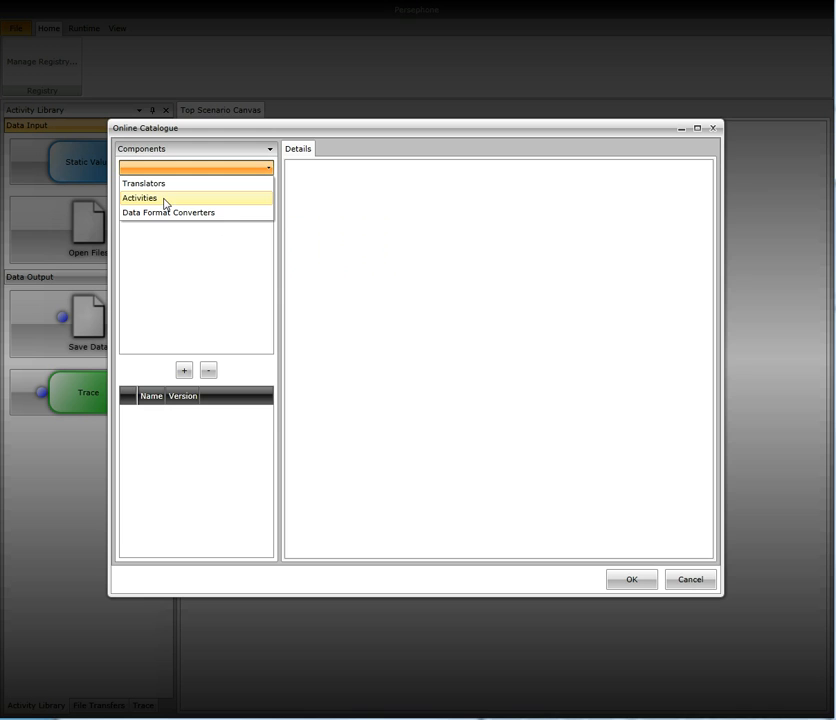
pyautogui.click(165, 202)
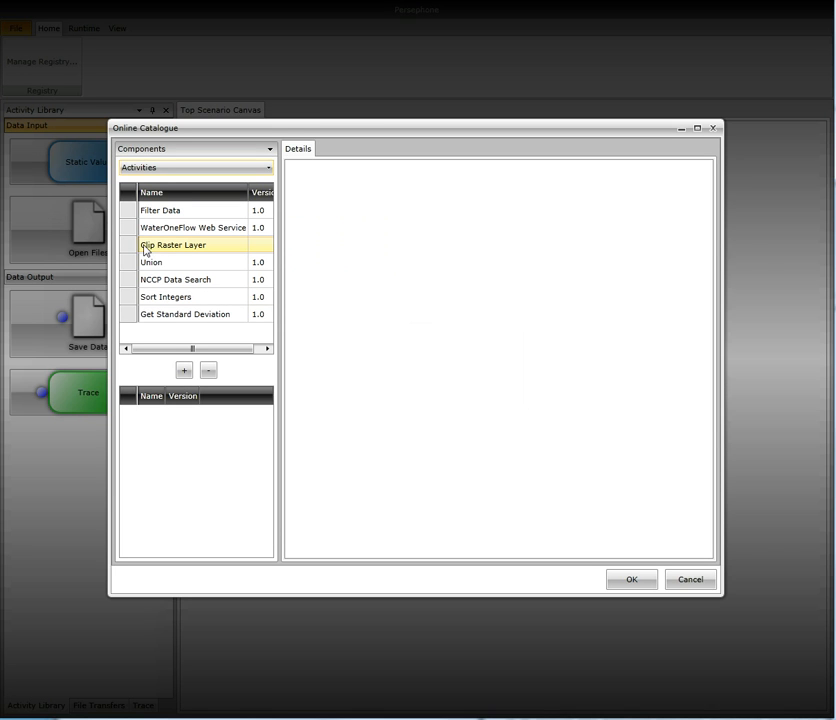
pyautogui.click(134, 248)
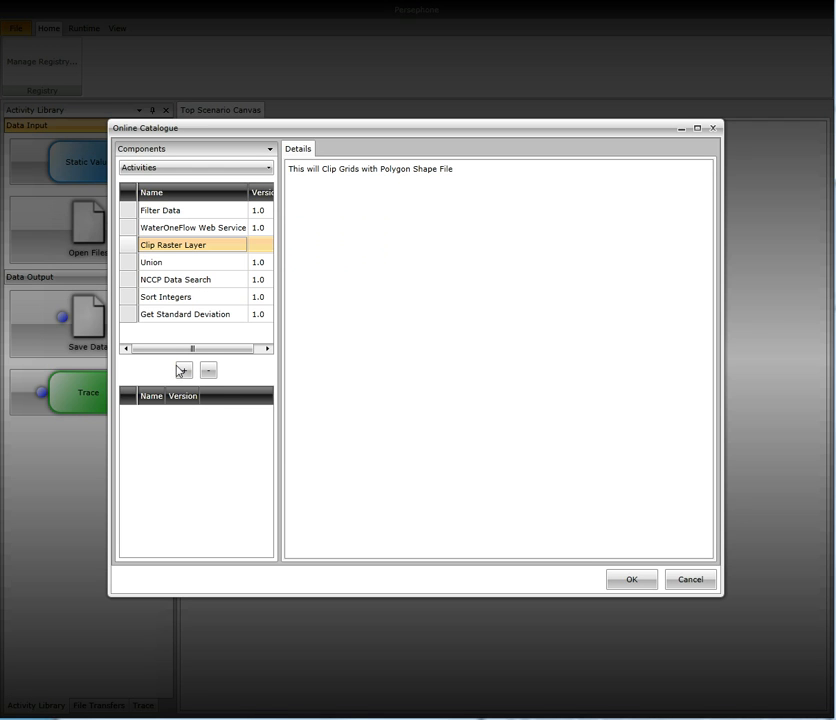
pyautogui.click(183, 371)
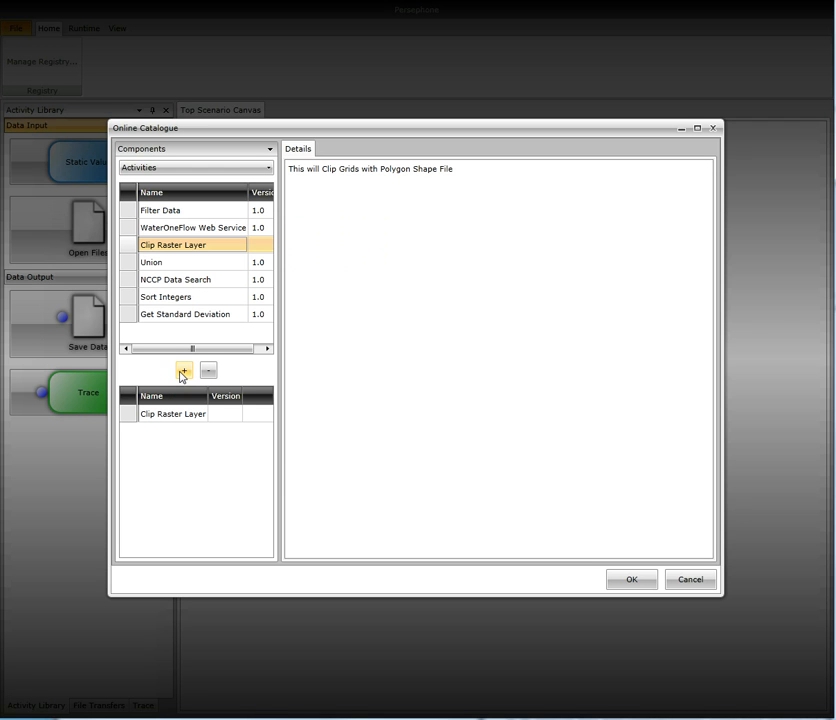
pyautogui.click(632, 582)
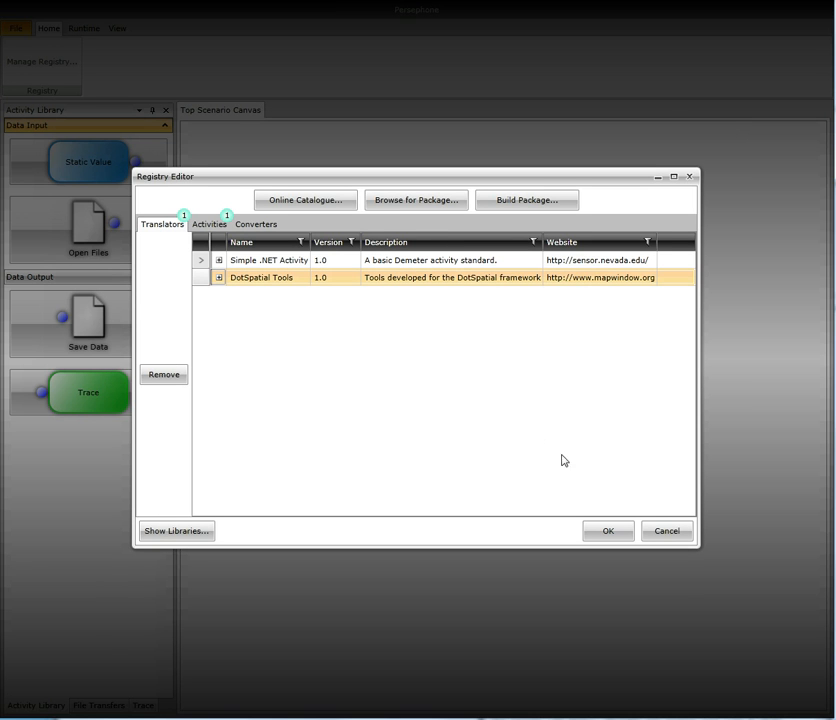
pyautogui.click(607, 531)
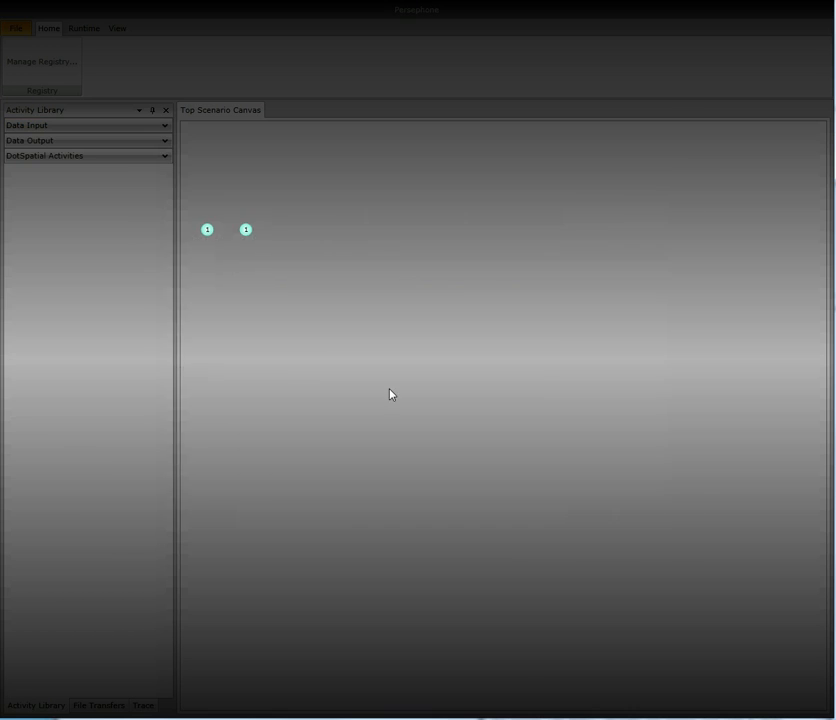
# Add the Clip Raster Layer activity from the DotSpatial Activities group to the scenario and place it near the canvas centre.
pyautogui.click(43, 158)
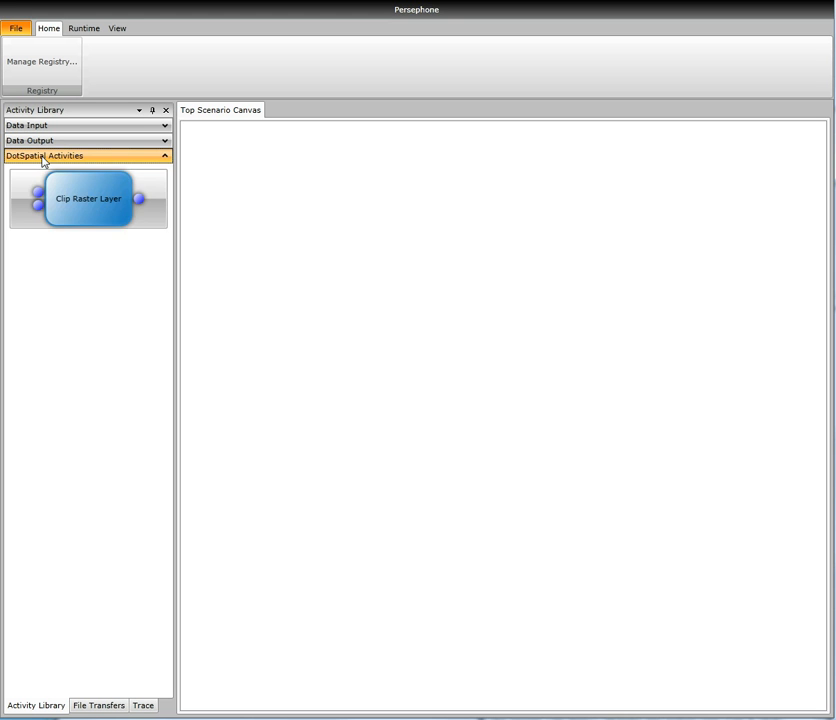
pyautogui.click(309, 267)
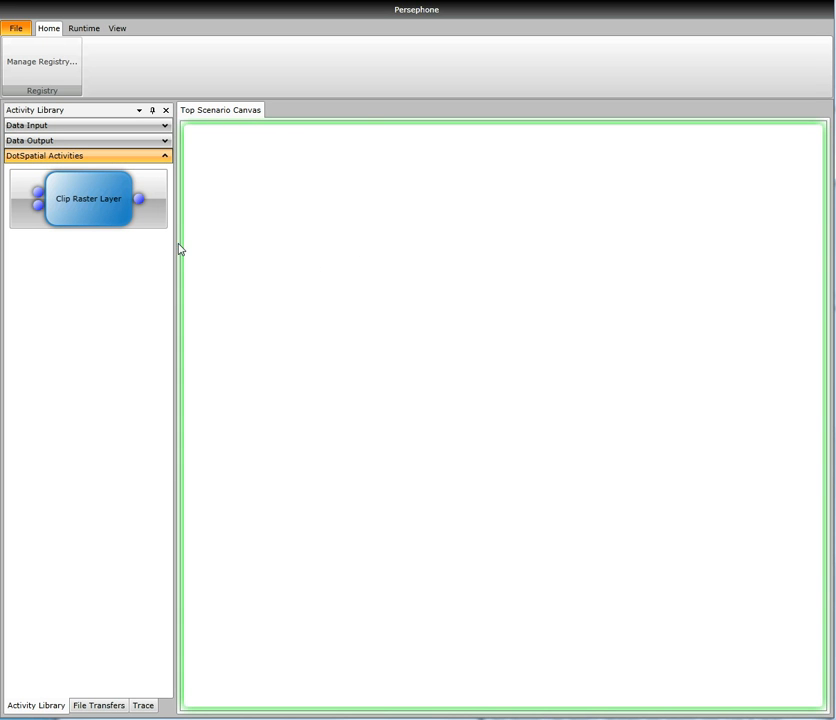
pyautogui.doubleClick(95, 210)
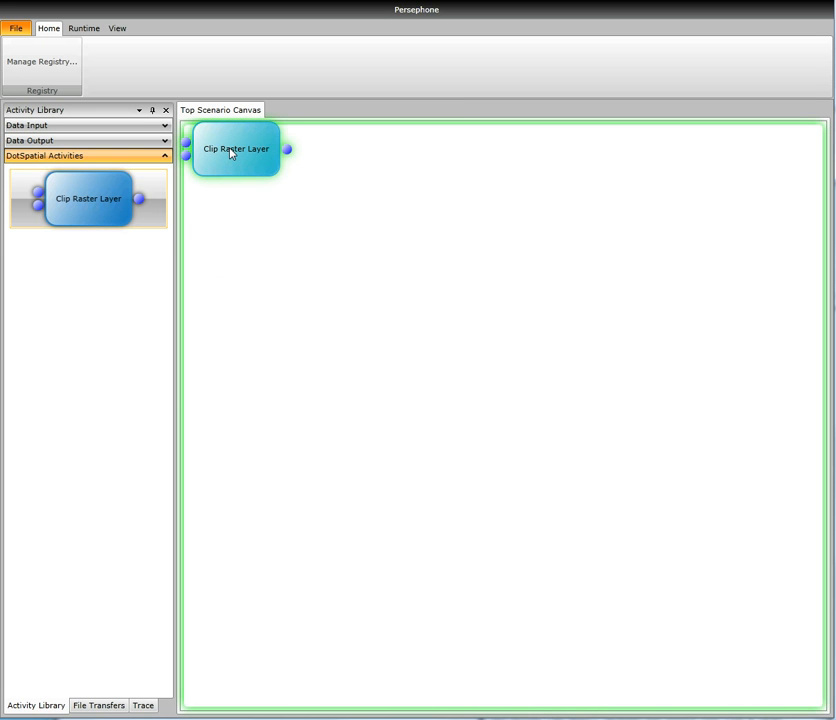
pyautogui.moveTo(231, 153); pyautogui.dragTo(398, 354)
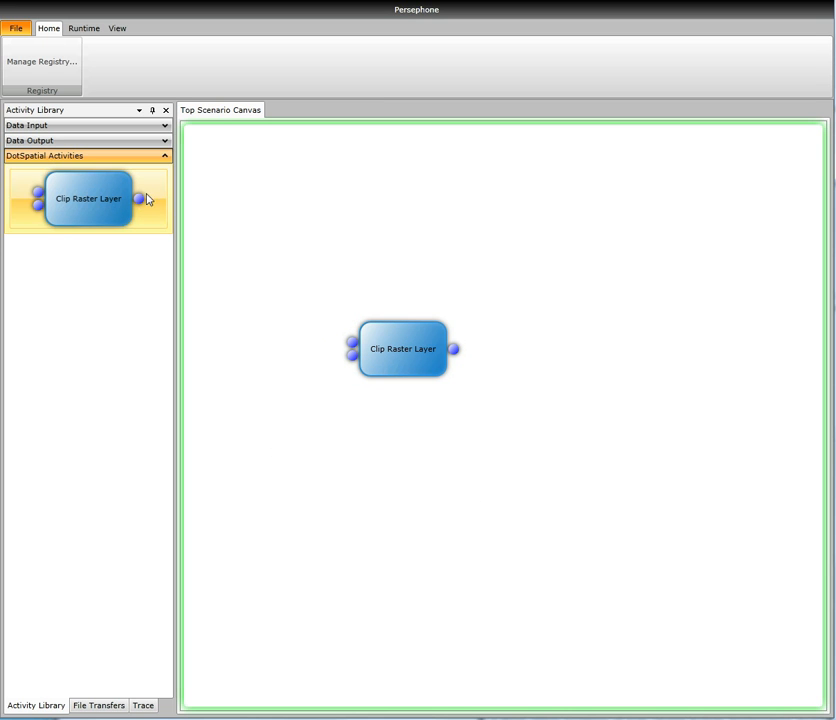
# Add two Open Files activities to the canvas and place them one above the other, left of Clip Raster Layer.
pyautogui.click(144, 128)
pyautogui.click(144, 127)
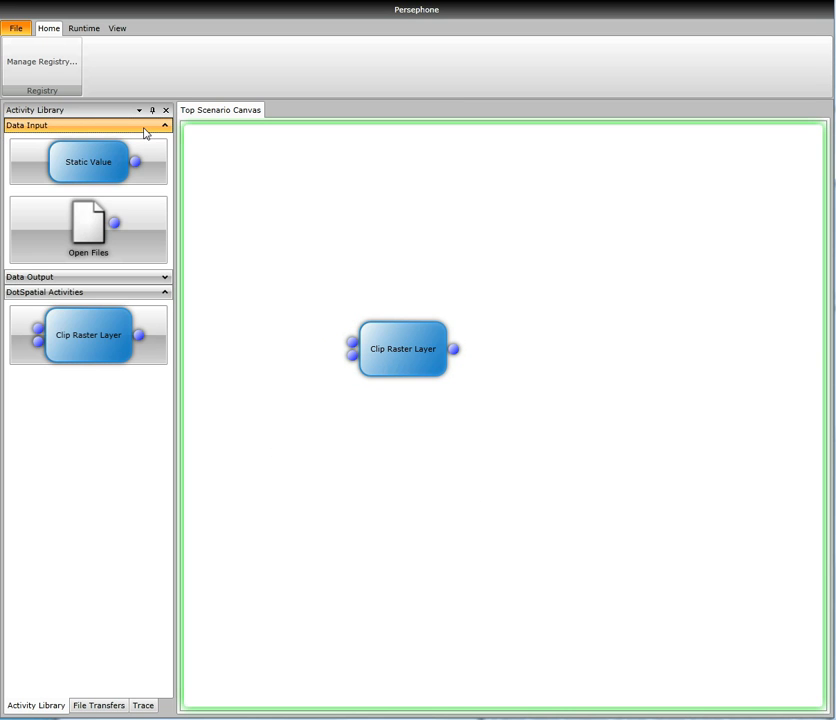
pyautogui.click(98, 242)
pyautogui.click(98, 242)
pyautogui.moveTo(237, 163); pyautogui.dragTo(250, 400)
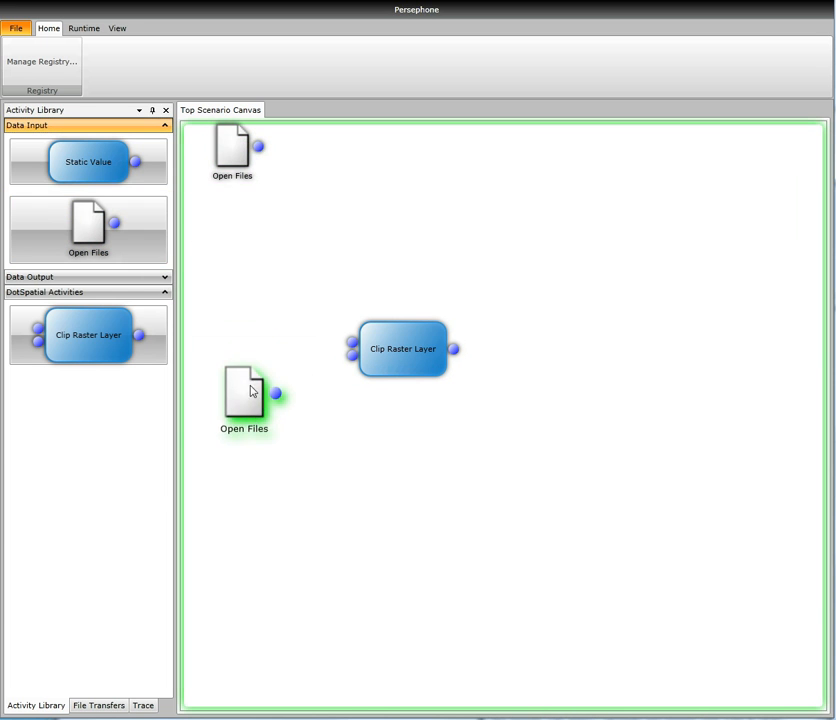
pyautogui.moveTo(233, 149); pyautogui.dragTo(243, 287)
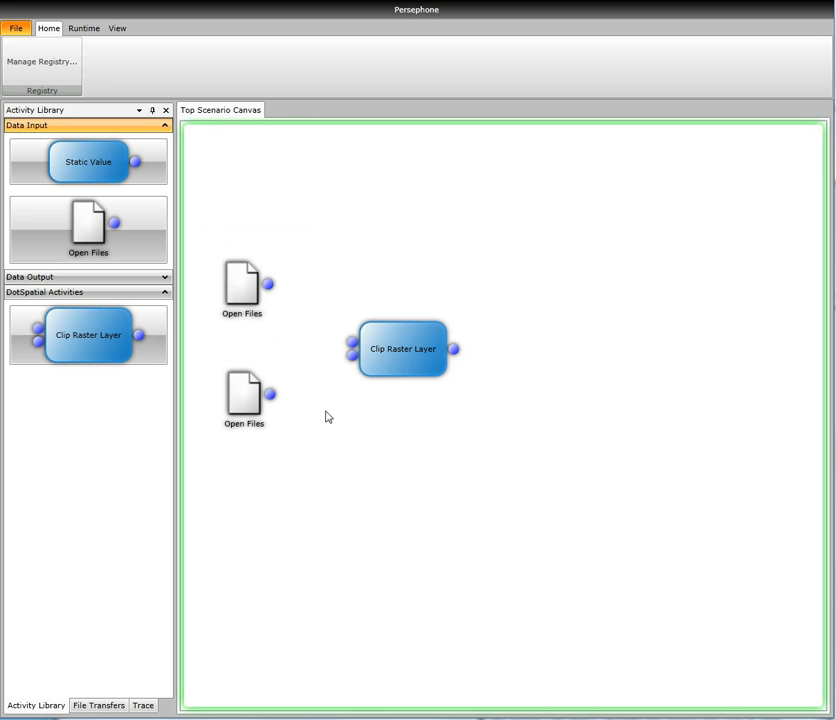
# Load the TIFF image Butte Project Raster1.tif into the upper Open Files activity.
pyautogui.doubleClick(233, 287)
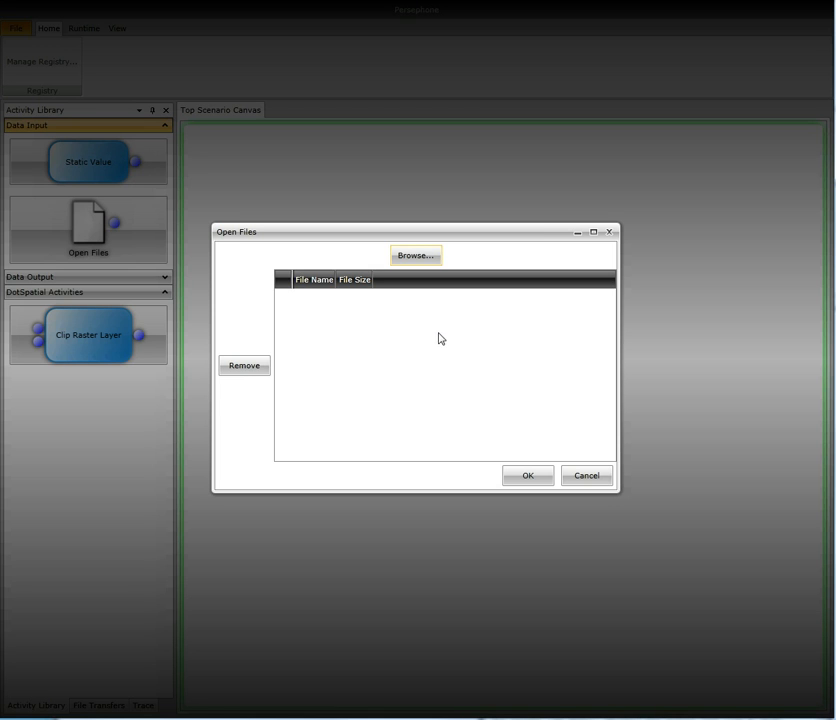
pyautogui.click(416, 256)
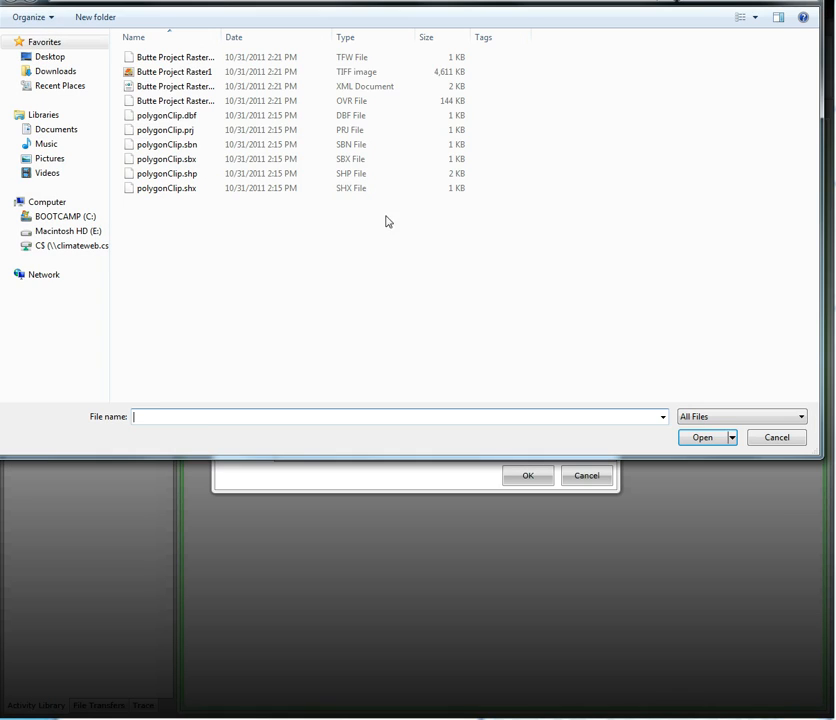
pyautogui.click(175, 72)
pyautogui.click(702, 437)
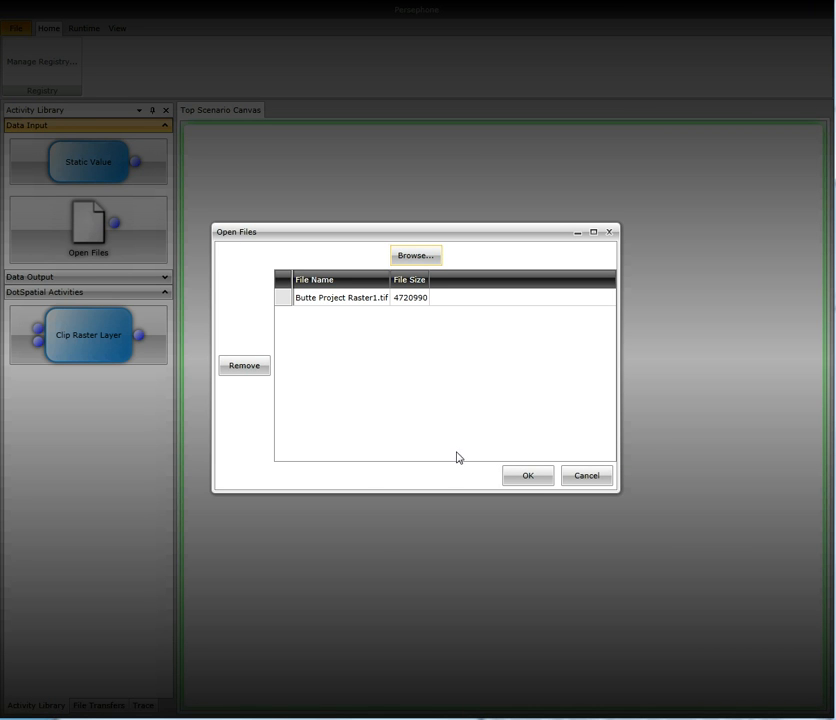
pyautogui.click(522, 478)
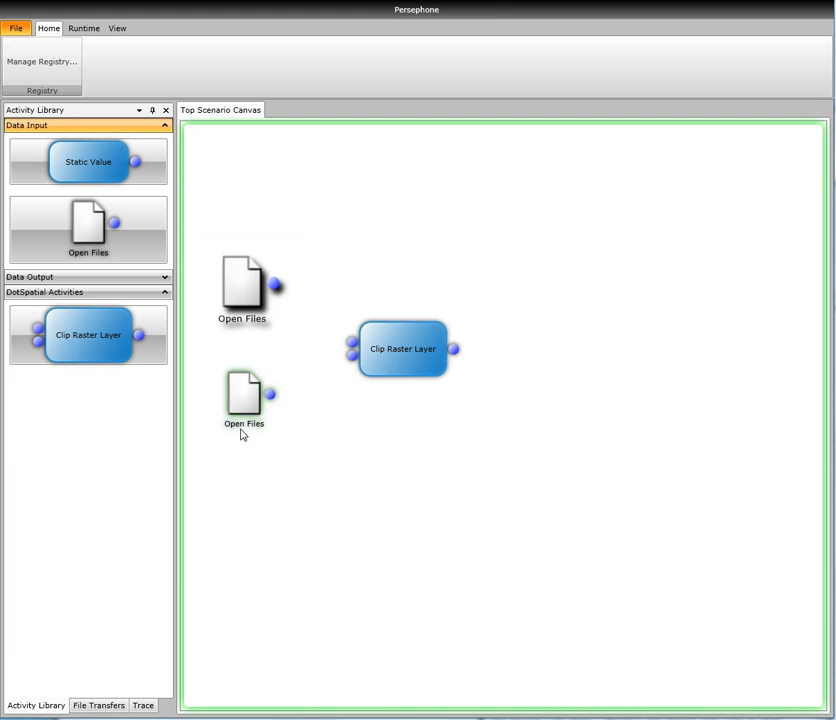
# Load the six polygonClip files (dbf, prj, sbn, sbx, shp and shx) into the lower Open Files activity.
pyautogui.doubleClick(244, 403)
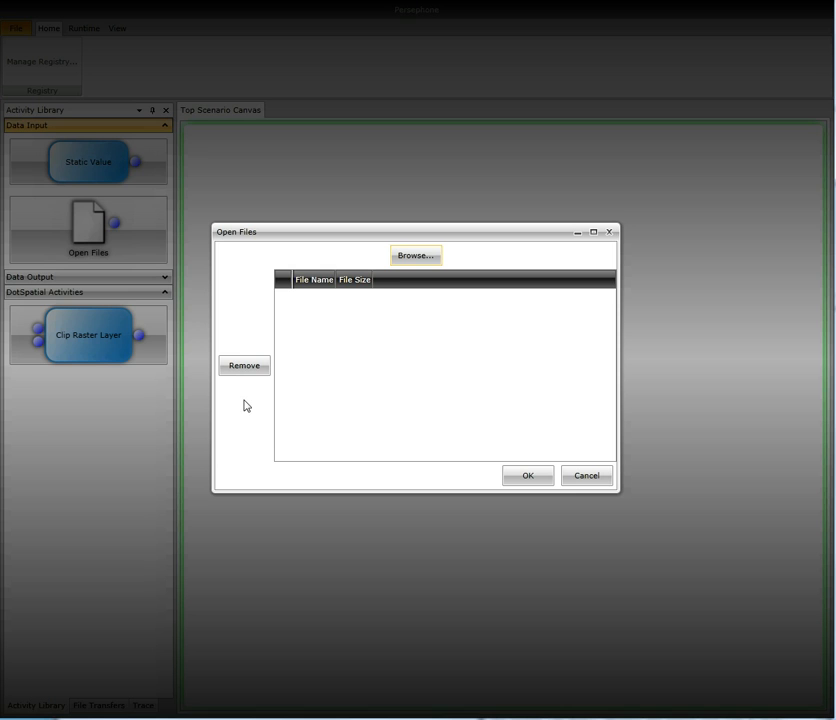
pyautogui.click(417, 258)
pyautogui.click(166, 116)
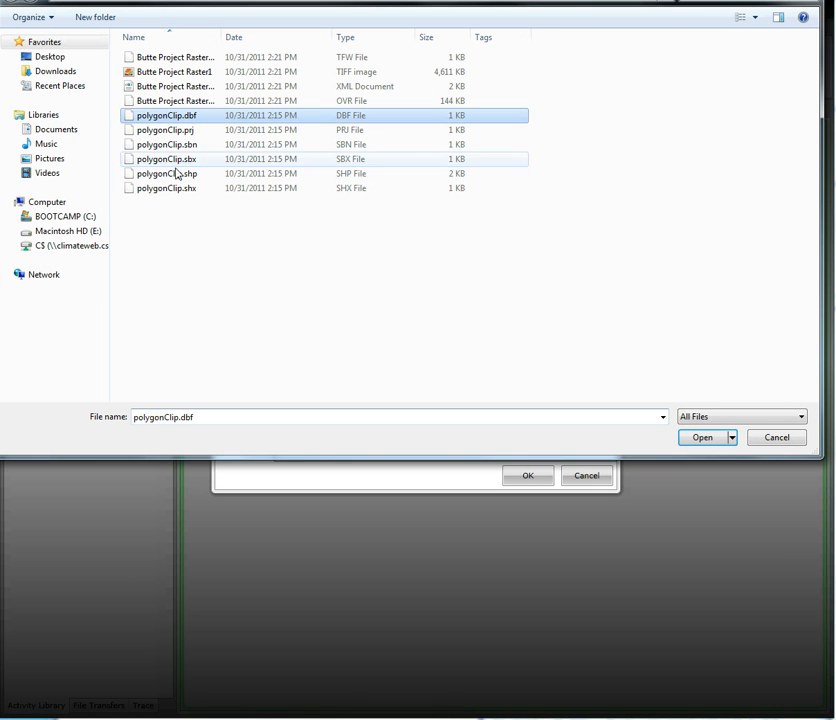
pyautogui.keyDown('shift'); pyautogui.click(168, 188); pyautogui.keyUp('shift')
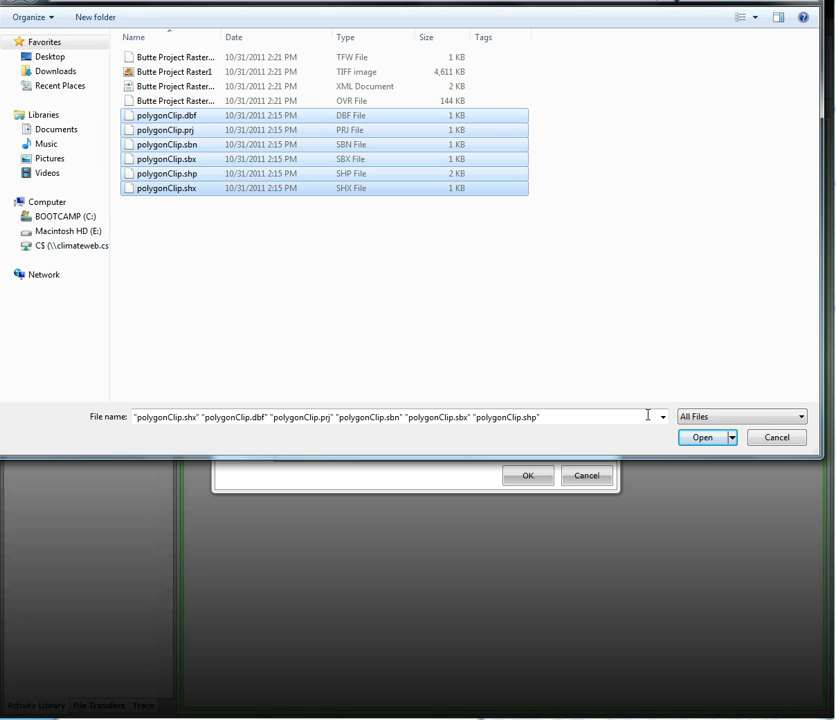
pyautogui.click(697, 438)
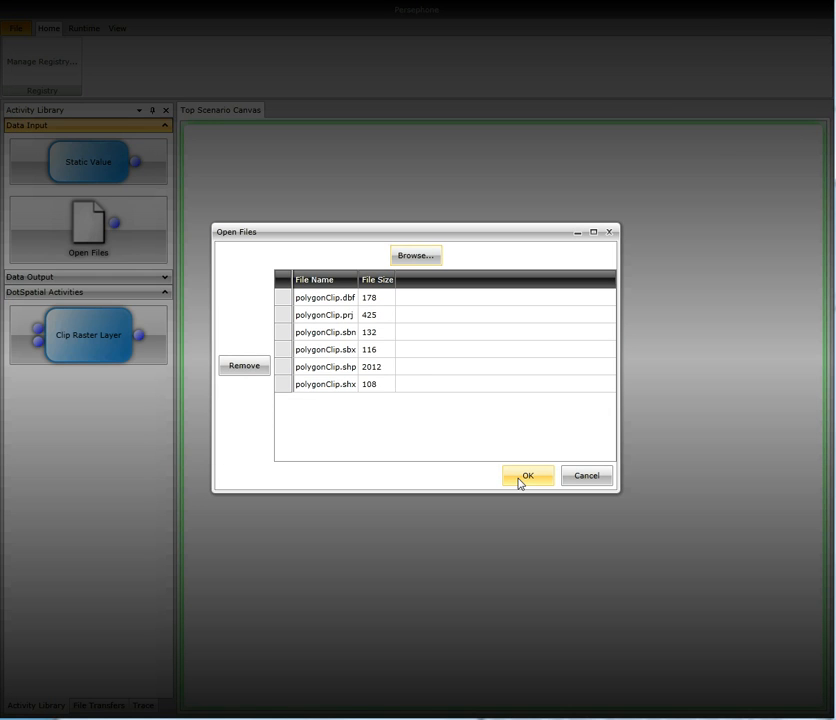
pyautogui.click(520, 481)
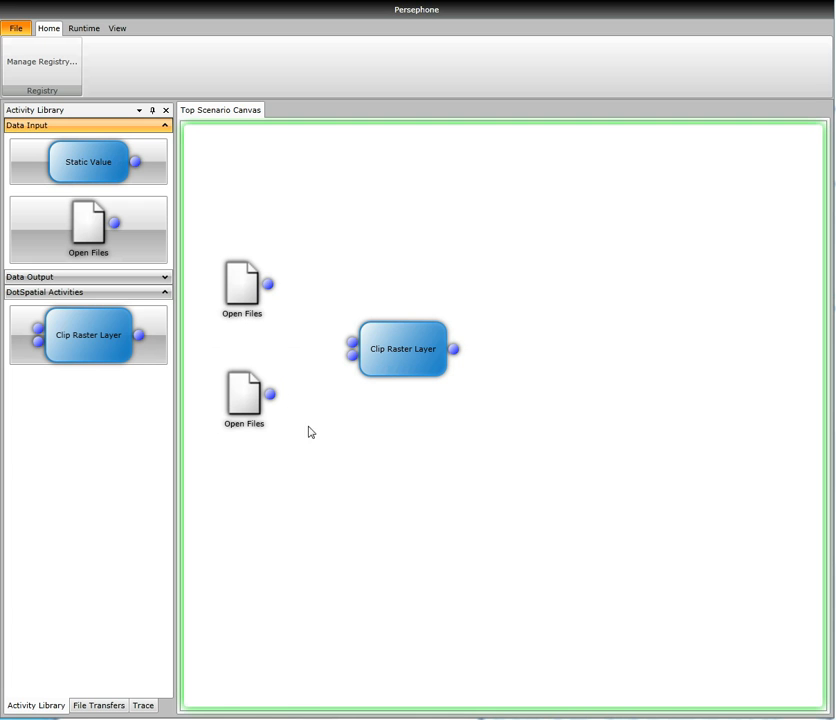
# Connect the upper Open Files output to Clip Raster Layer's Raster input with No Data Conversion, and the lower one to its second input.
pyautogui.moveTo(268, 285); pyautogui.dragTo(350, 343)
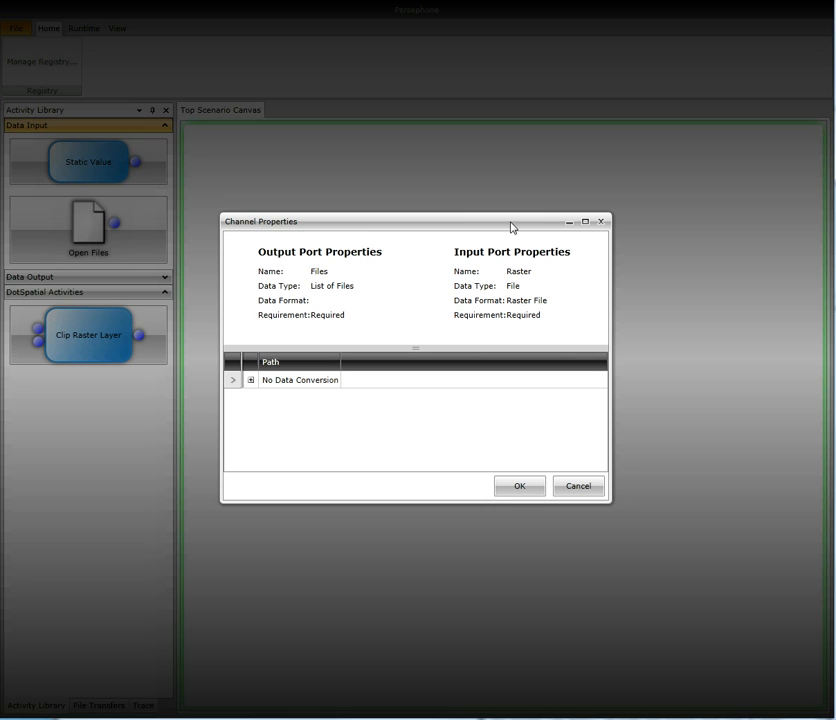
pyautogui.click(305, 381)
pyautogui.click(287, 388)
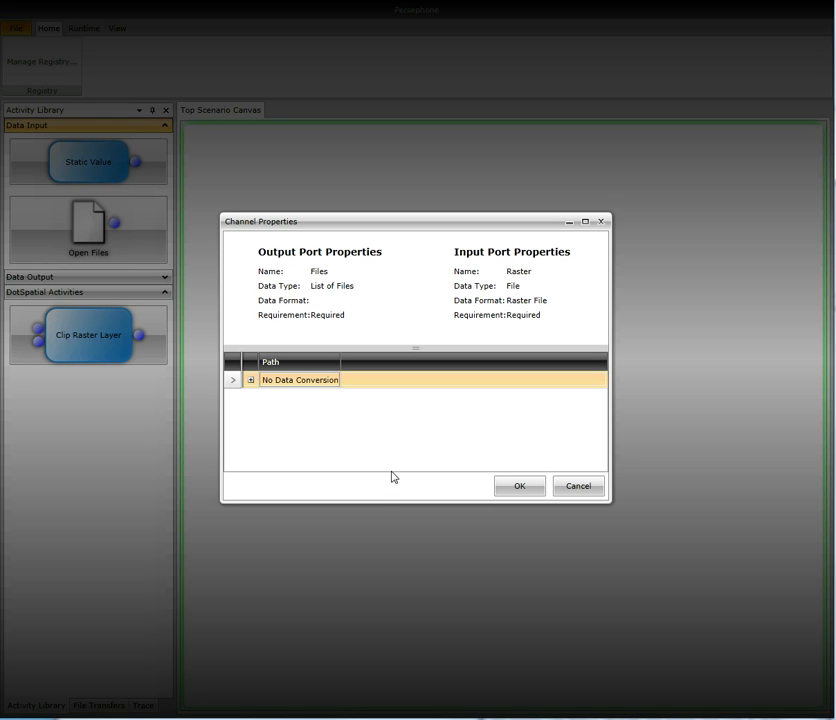
pyautogui.click(522, 490)
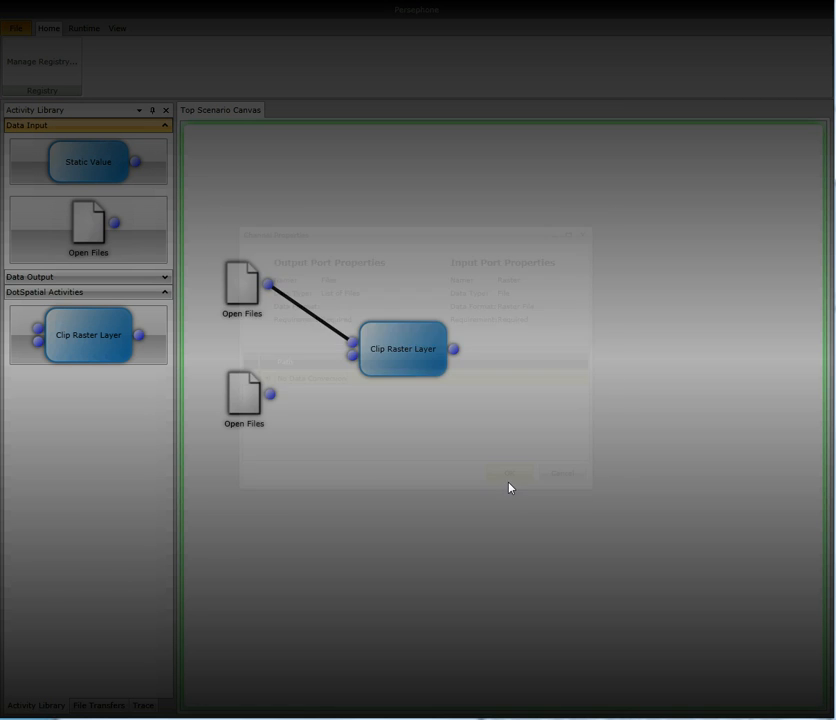
pyautogui.moveTo(270, 396); pyautogui.dragTo(353, 356)
pyautogui.press('Return')
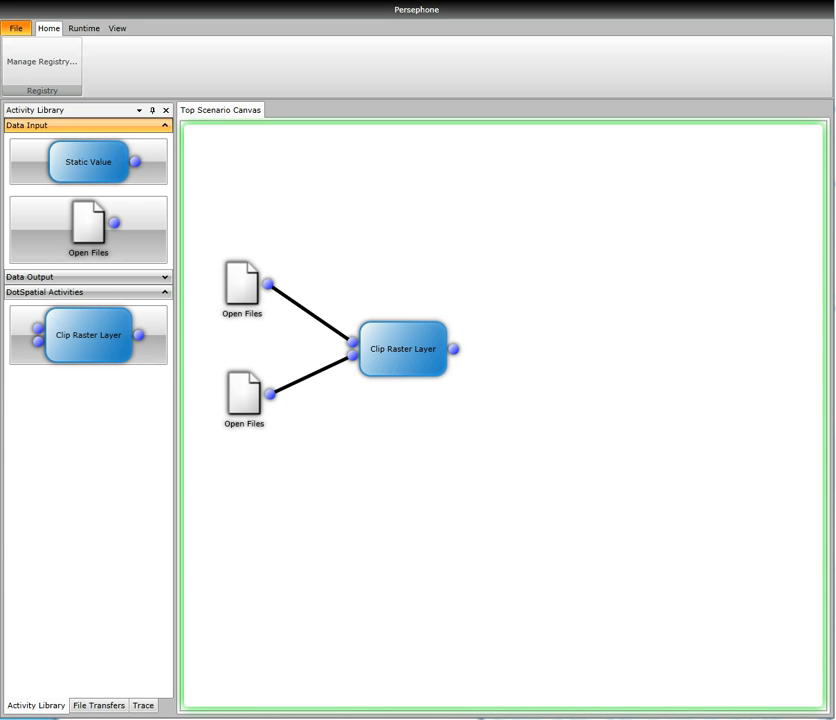
# Add a Save Data activity right of Clip Raster Layer and connect the Output Raster port to its Data input.
pyautogui.click(130, 279)
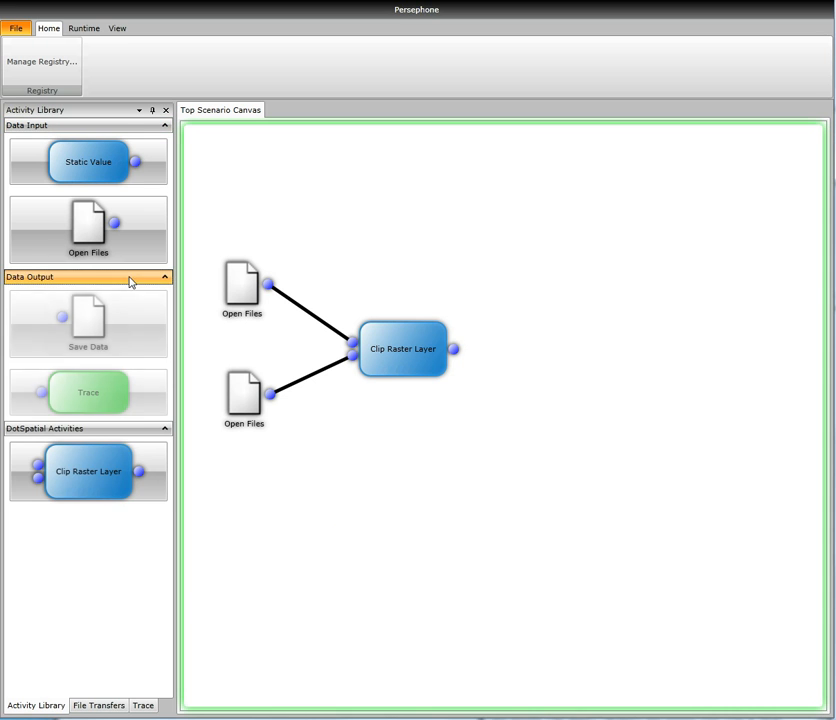
pyautogui.doubleClick(114, 341)
pyautogui.moveTo(236, 150); pyautogui.dragTo(567, 356)
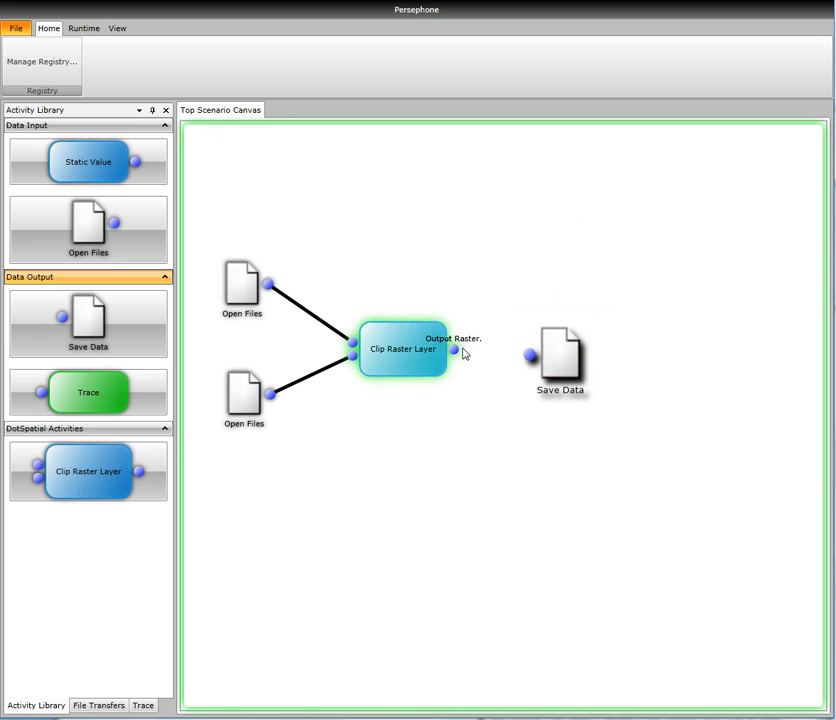
pyautogui.moveTo(457, 349); pyautogui.dragTo(535, 360)
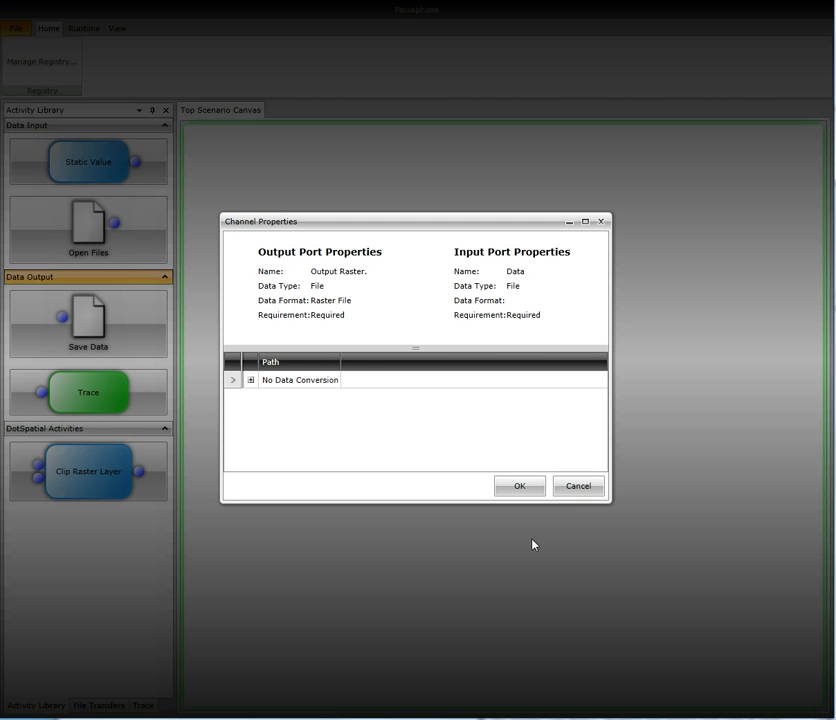
pyautogui.click(527, 493)
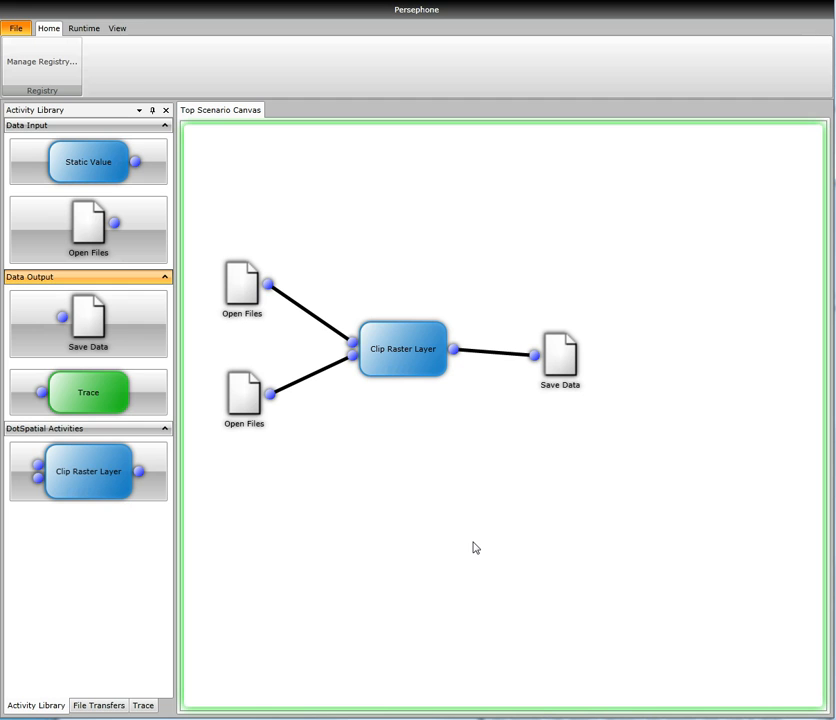
# Run the clipping scenario and dismiss the runtime warning.
pyautogui.click(85, 30)
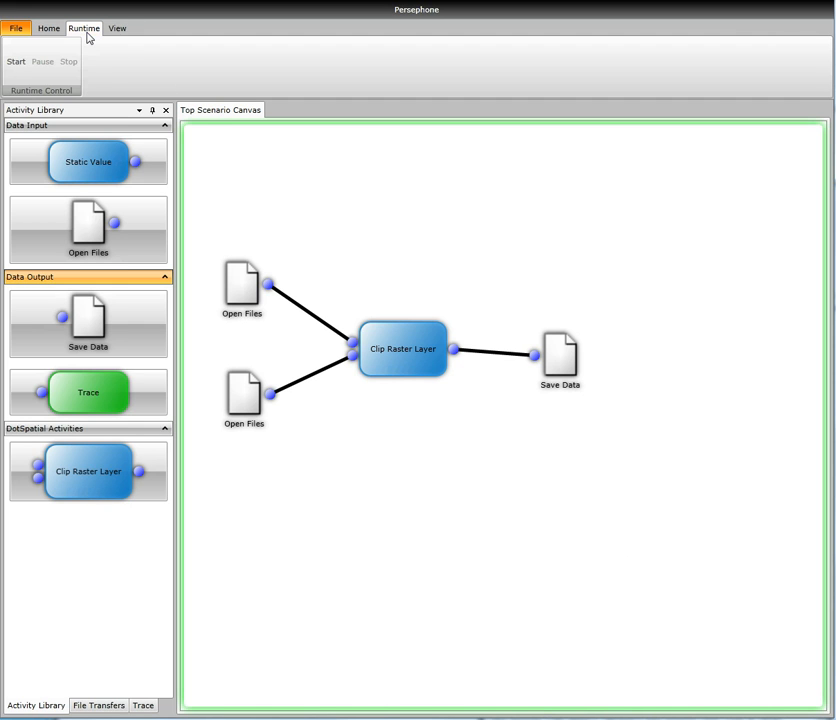
pyautogui.click(16, 67)
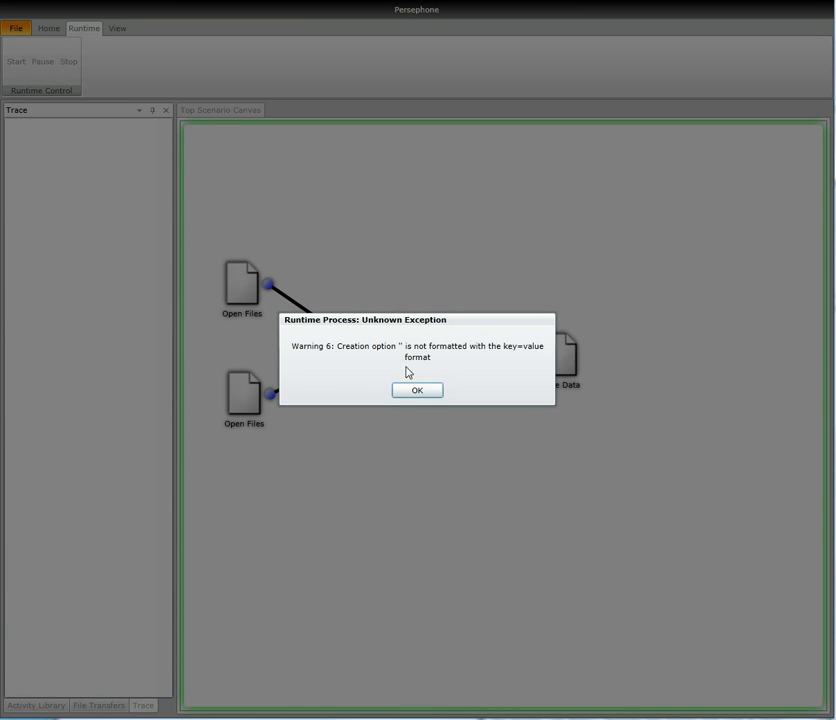
pyautogui.click(417, 390)
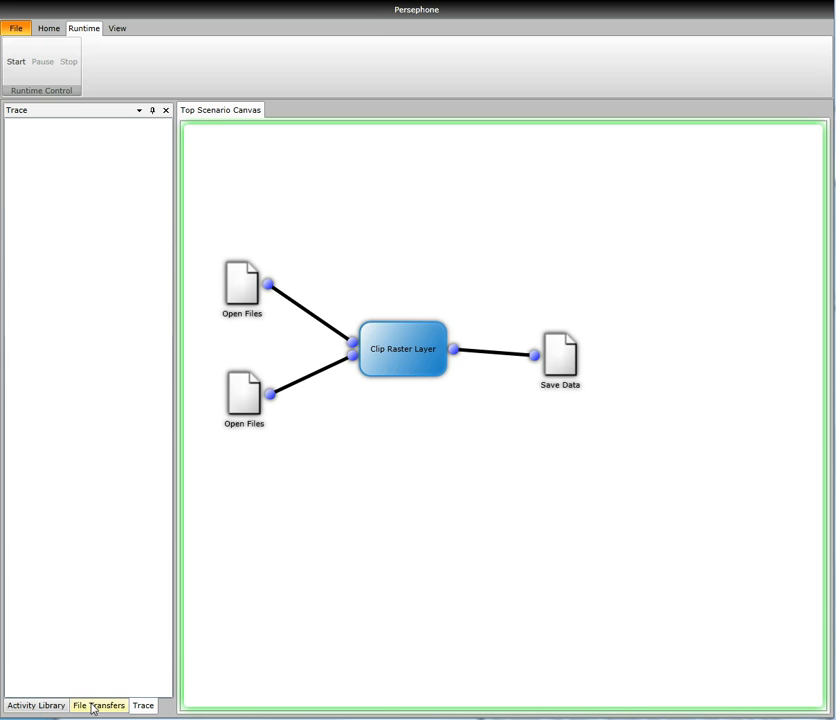
# Save the transferred result as the TIF file Output Raster, view the image in Windows Photo Viewer, and minimize the viewer.
pyautogui.click(98, 706)
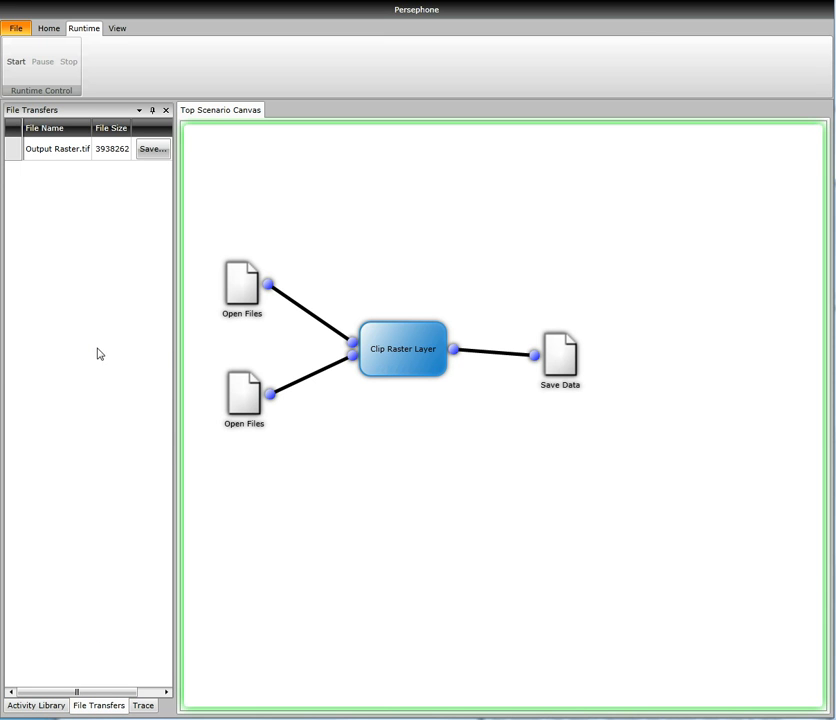
pyautogui.click(152, 150)
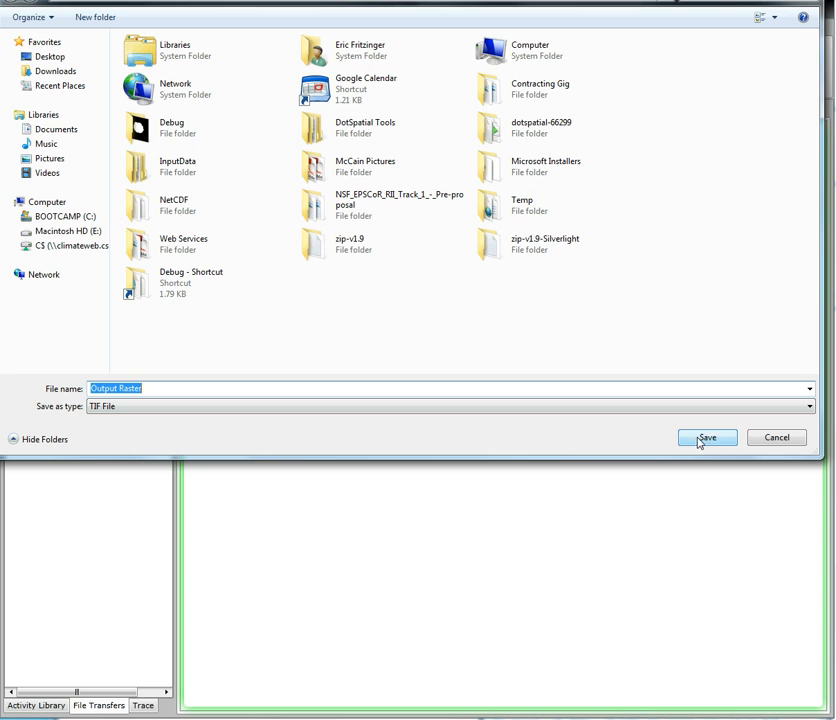
pyautogui.click(700, 440)
pyautogui.moveTo(160, 73); pyautogui.dragTo(340, 37)
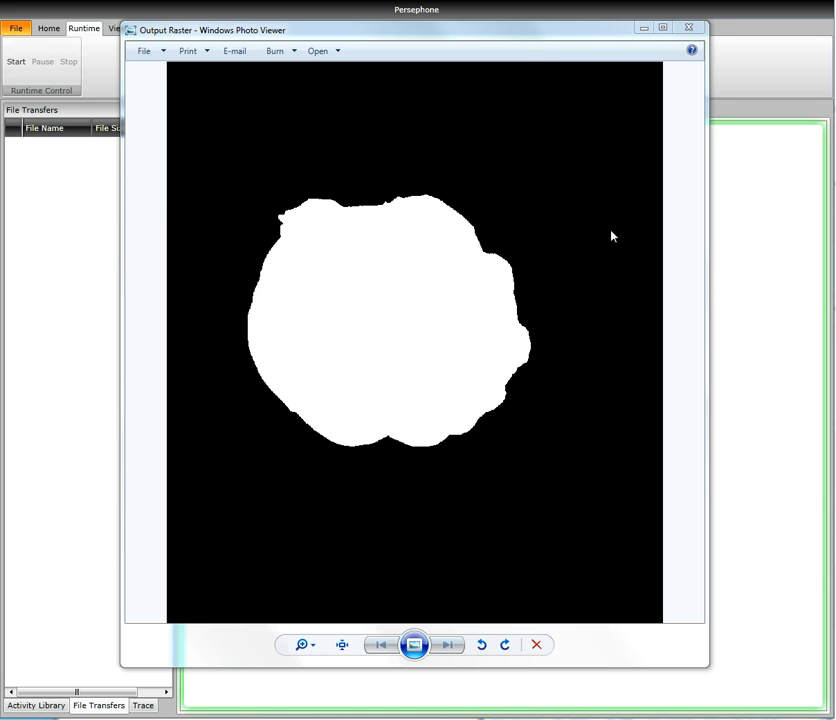
pyautogui.click(643, 28)
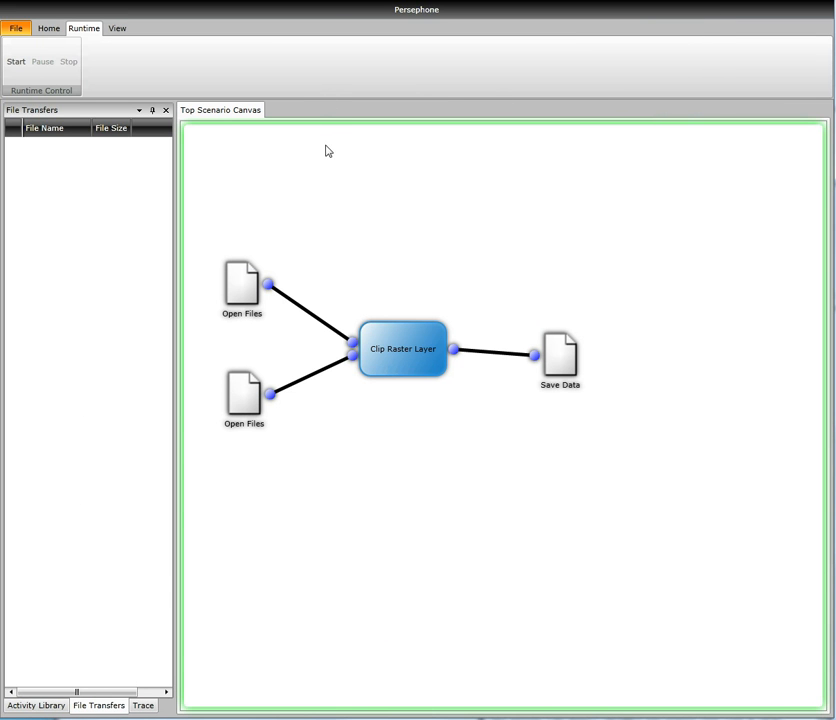
# Open the saved scenario file Everything.dsc.
pyautogui.click(16, 28)
pyautogui.click(24, 67)
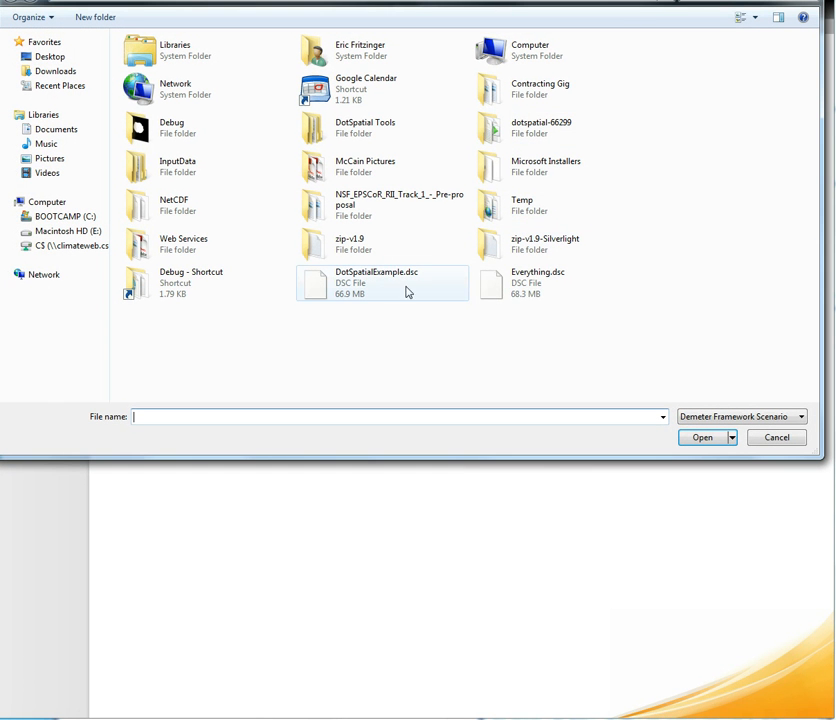
pyautogui.doubleClick(527, 293)
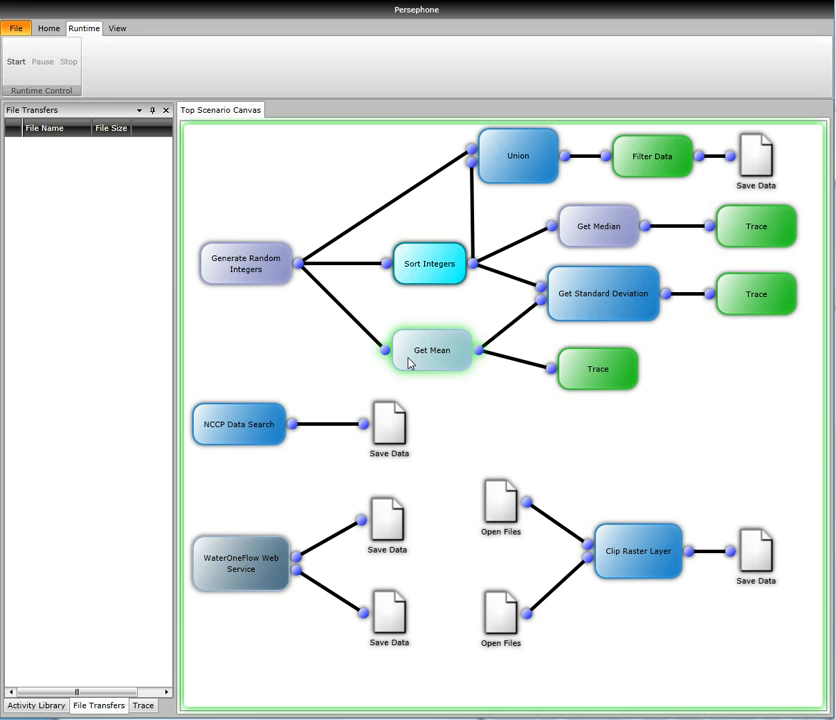
pyautogui.click(261, 578)
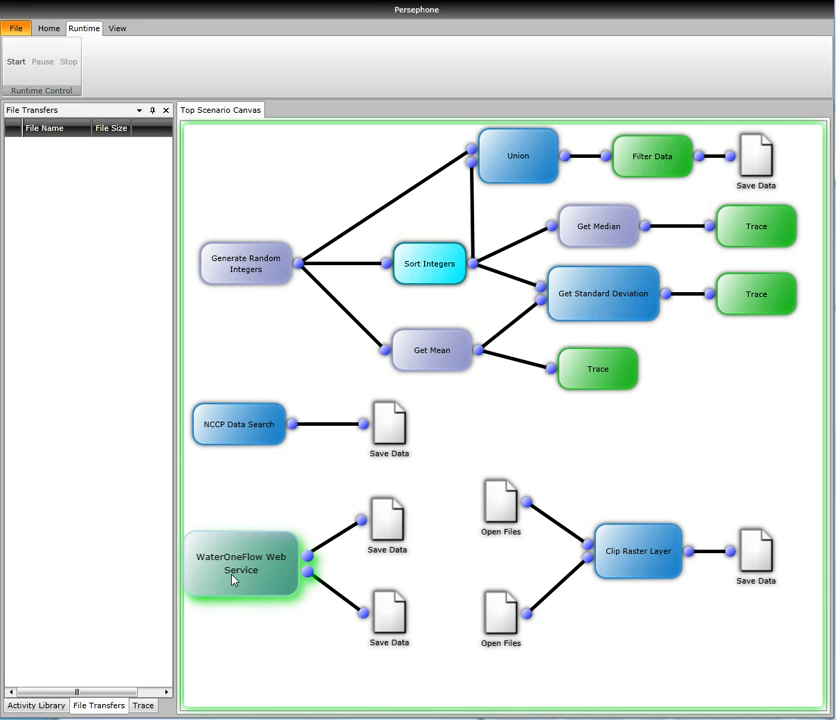
pyautogui.click(242, 433)
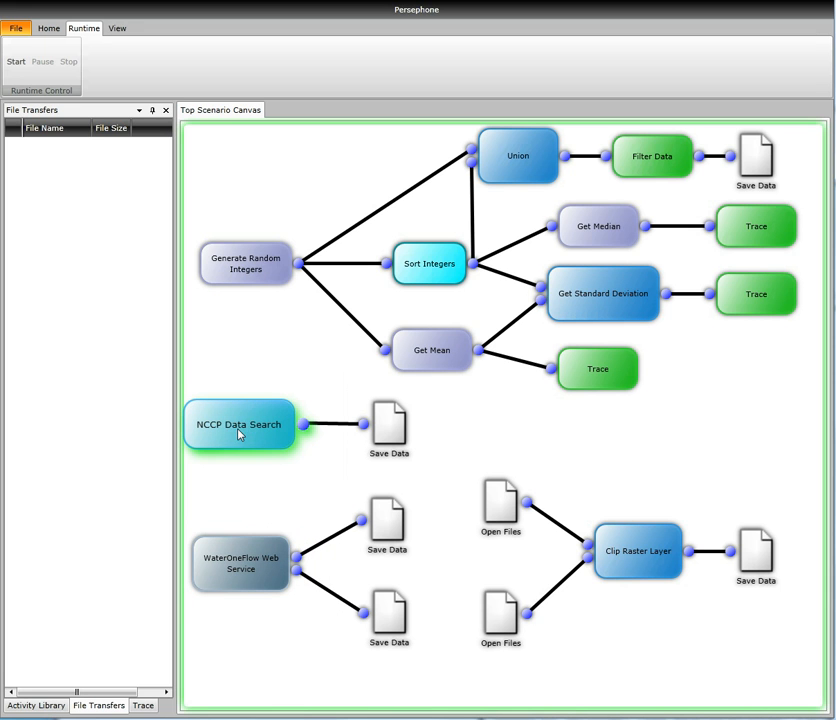
pyautogui.click(254, 483)
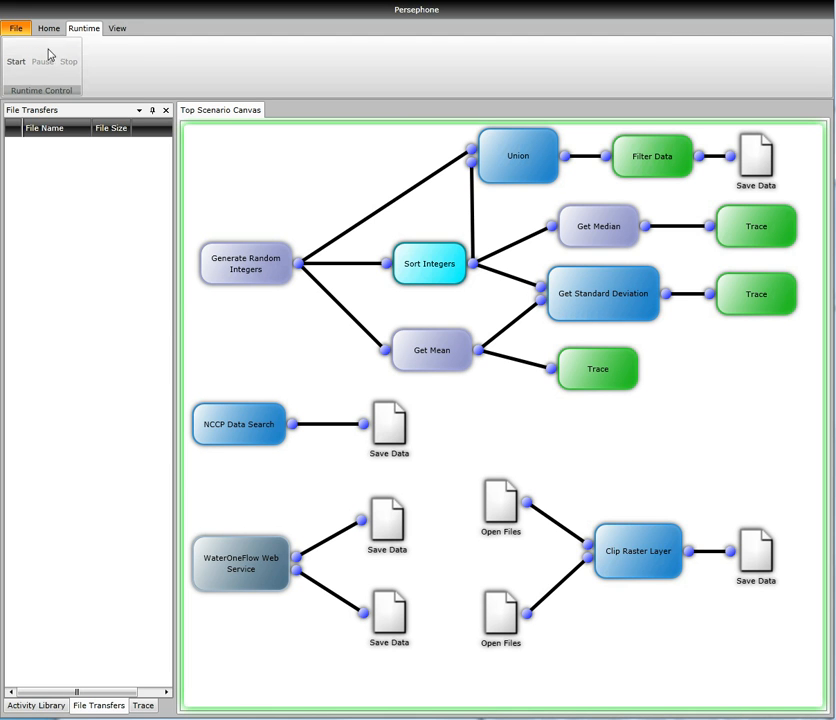
# Run the opened scenario and review its transferred output files and each of its trace values.
pyautogui.click(18, 63)
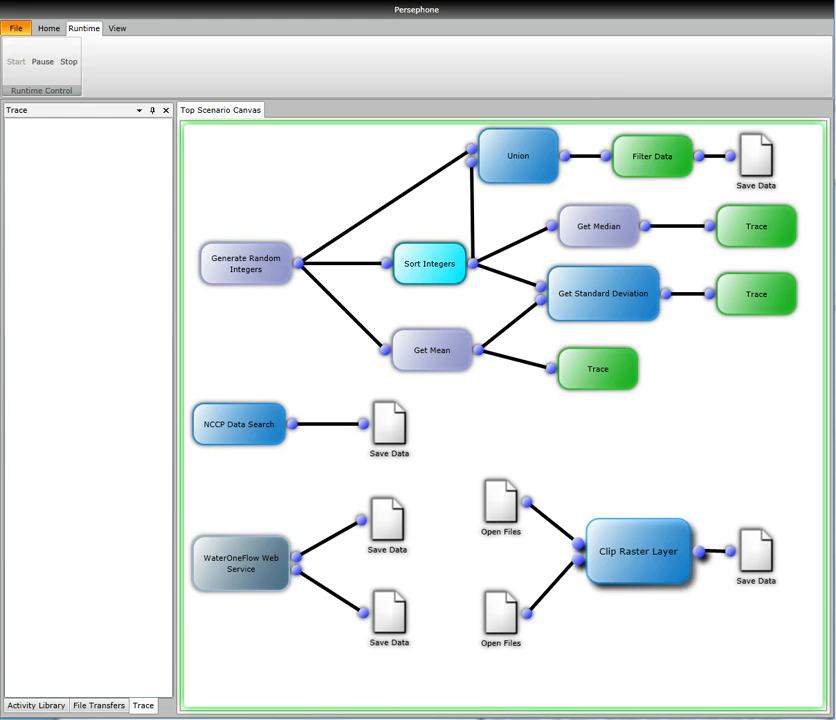
pyautogui.click(100, 705)
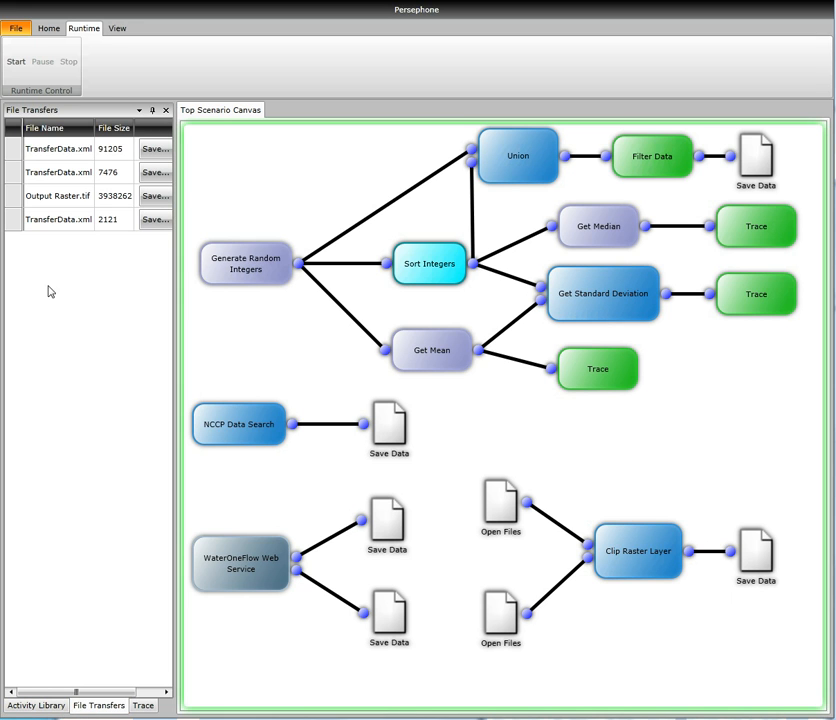
pyautogui.click(143, 705)
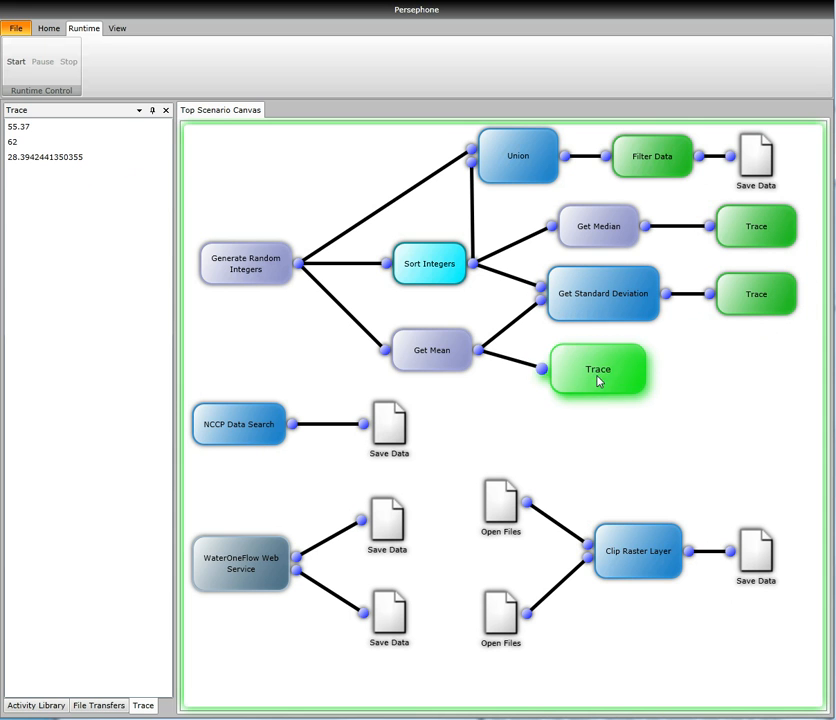
pyautogui.click(79, 131)
pyautogui.click(77, 142)
pyautogui.click(88, 158)
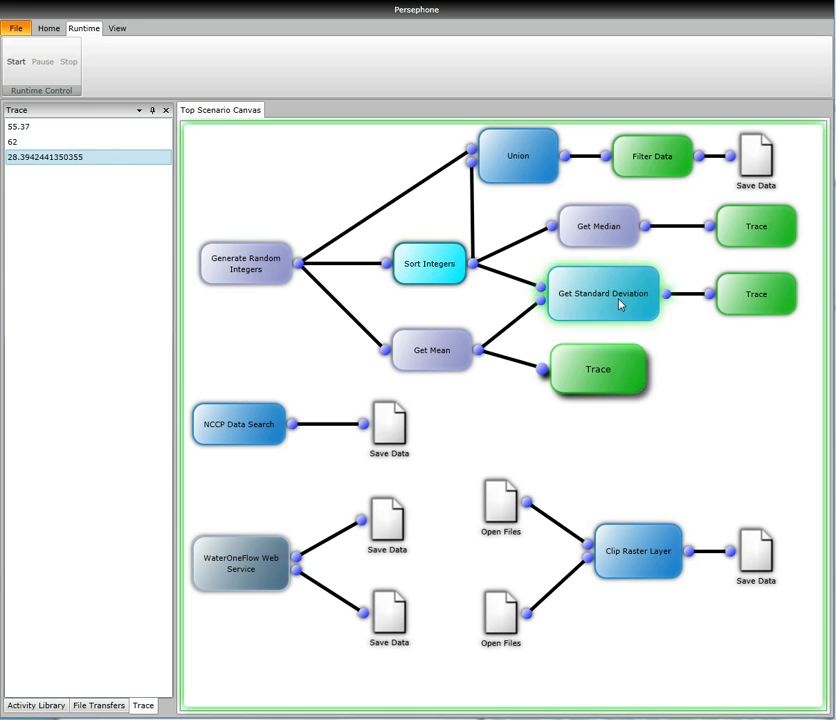